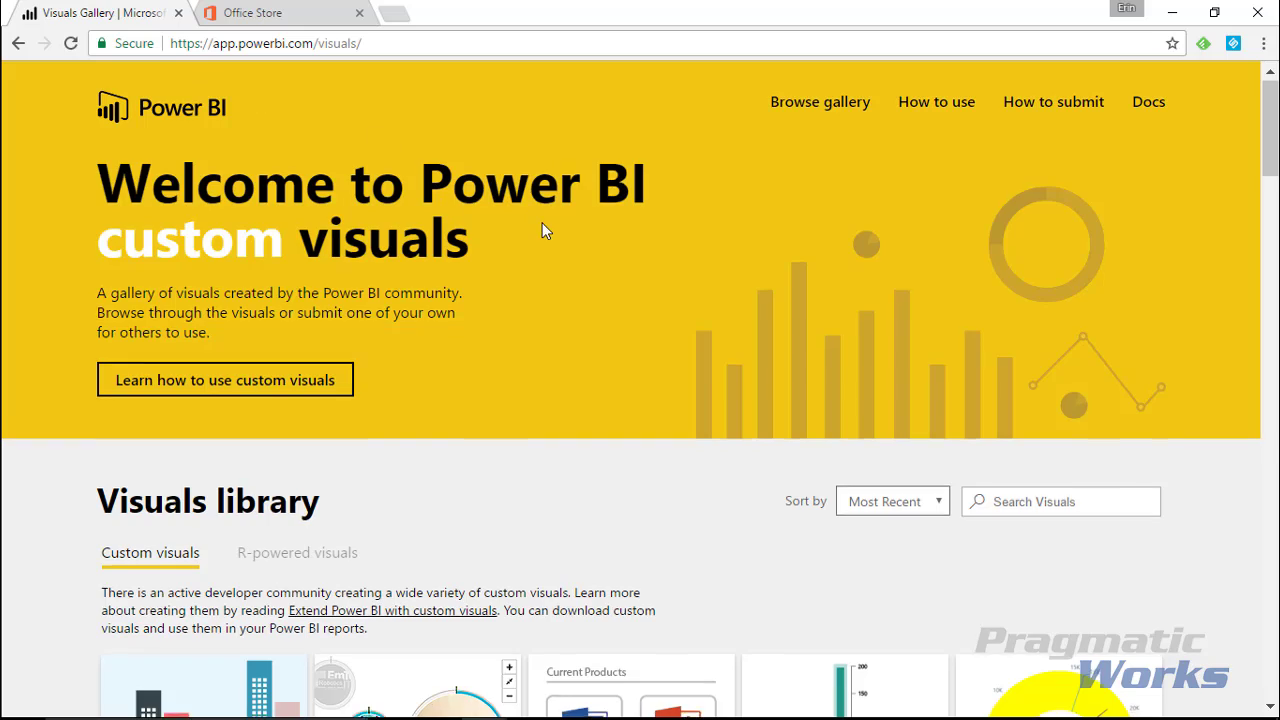
- Scroll the visuals gallery to the LineDot Chart card, then switch to the Office Store page
{"action": "scroll", "coordinate": [542, 226], "scroll_direction": "down", "scroll_amount": 15}
{"action": "scroll", "coordinate": [542, 229], "scroll_direction": "down", "scroll_amount": 2}
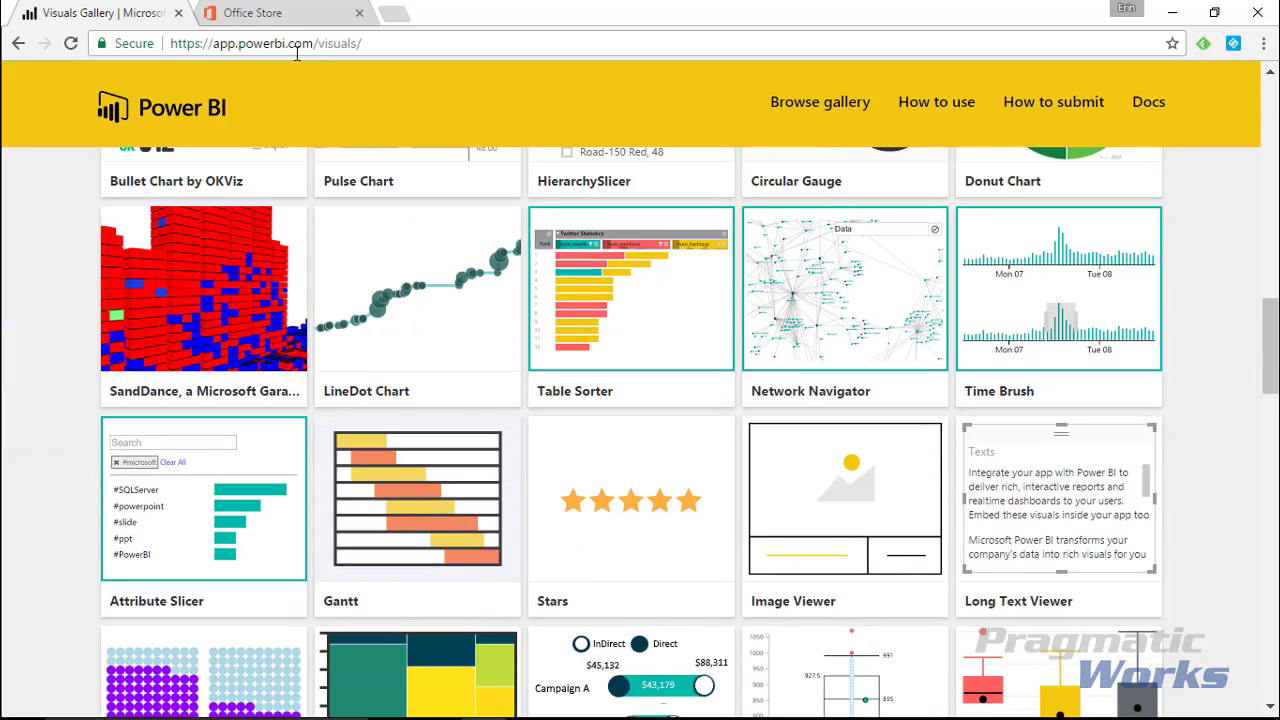
{"action": "left_click", "coordinate": [268, 22]}
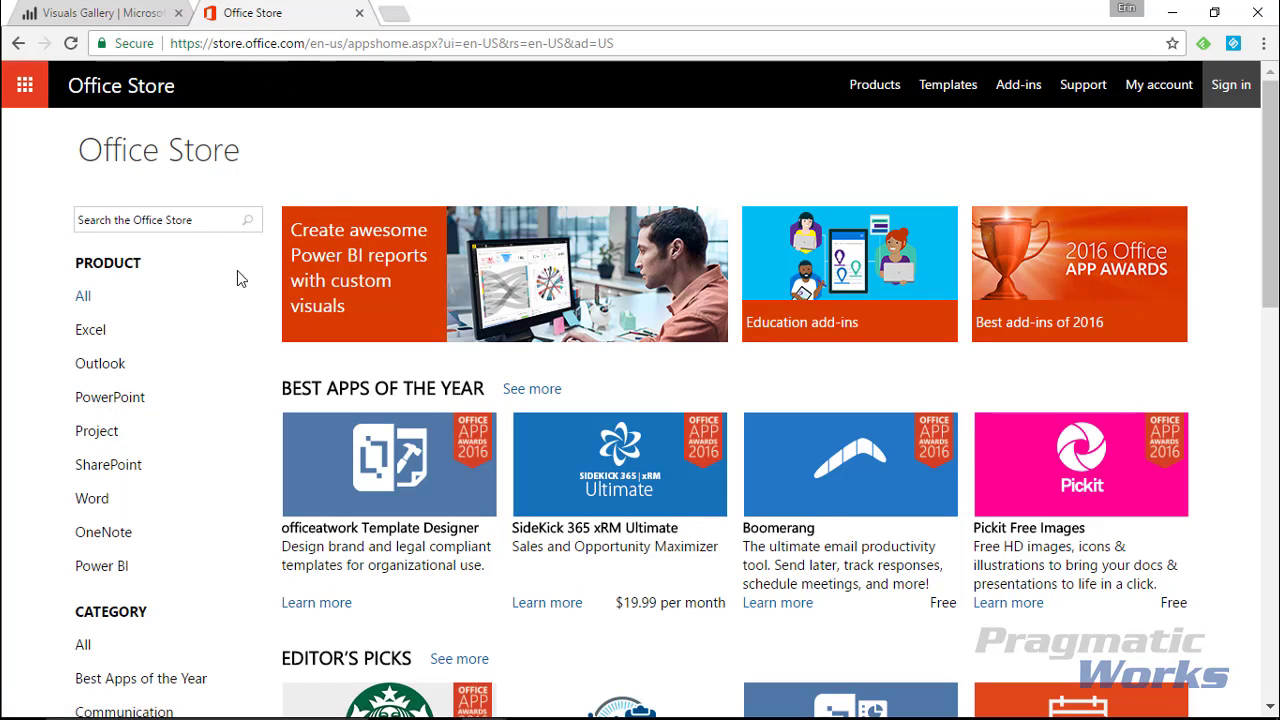
- Filter Office Store to Power BI visuals, find LineDot Chart on the next page and add it
{"action": "left_click", "coordinate": [101, 566]}
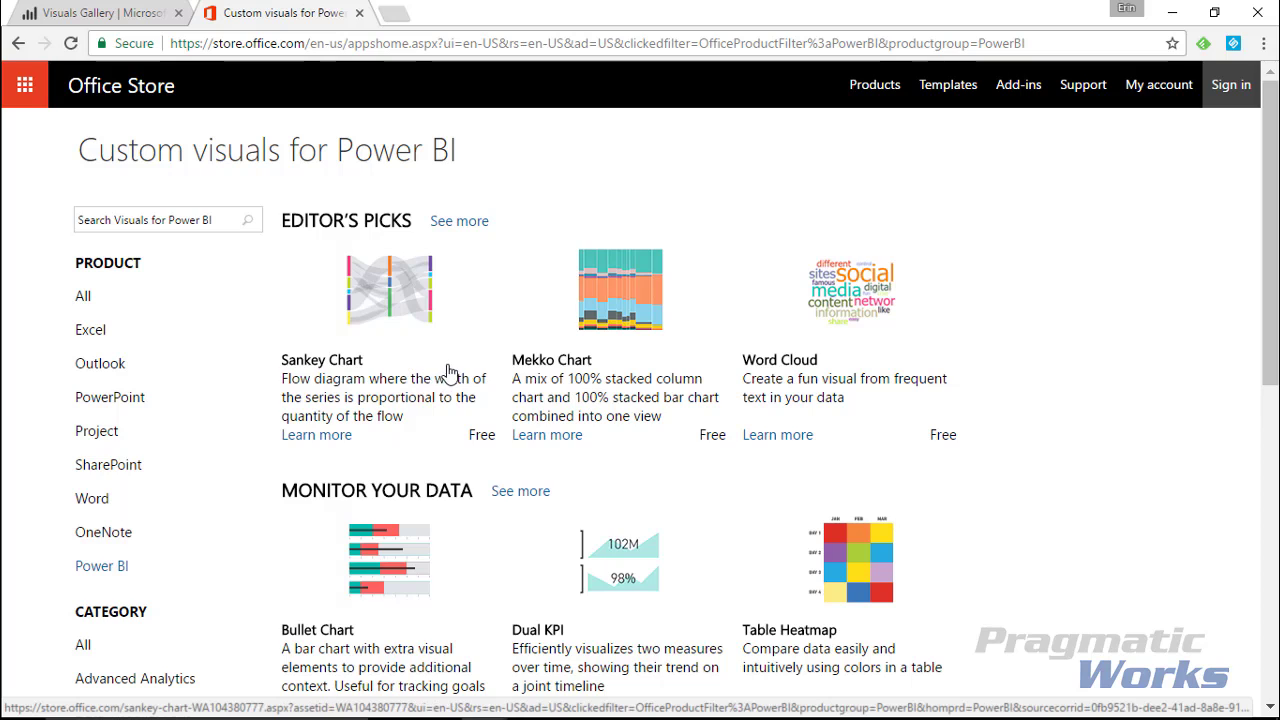
{"action": "scroll", "coordinate": [470, 378], "scroll_direction": "down", "scroll_amount": 7}
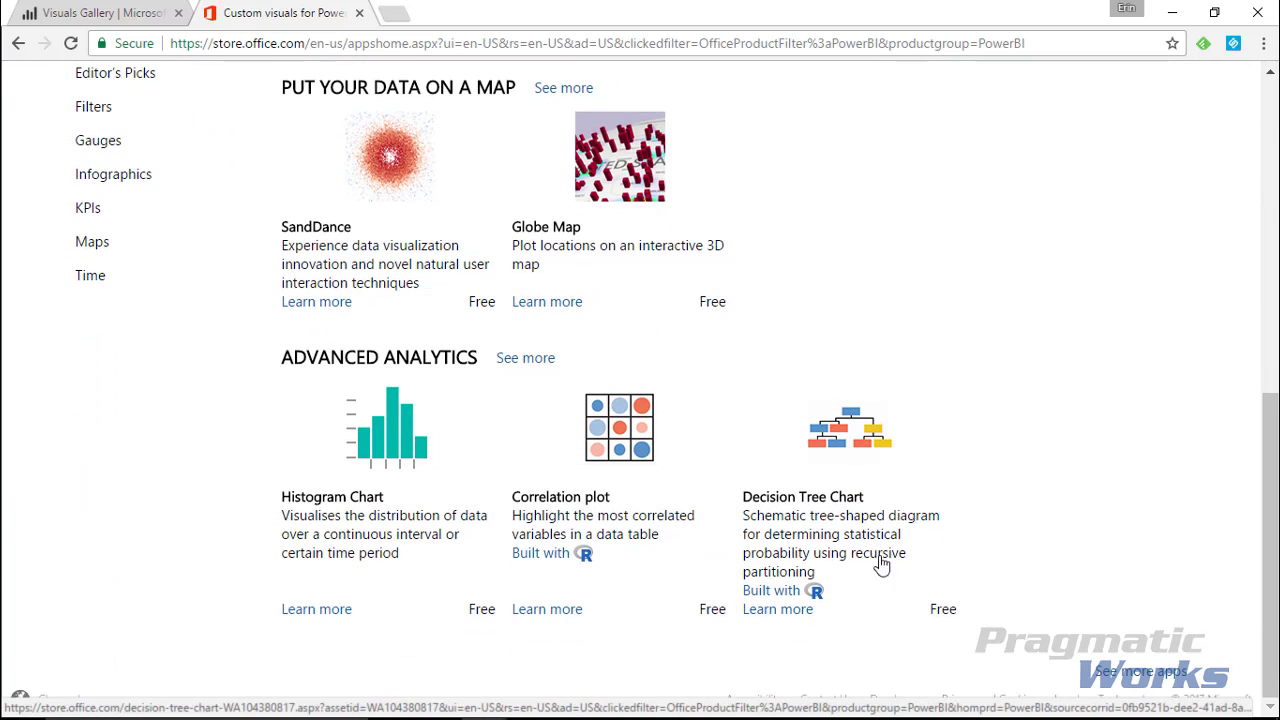
{"action": "left_click", "coordinate": [1133, 678]}
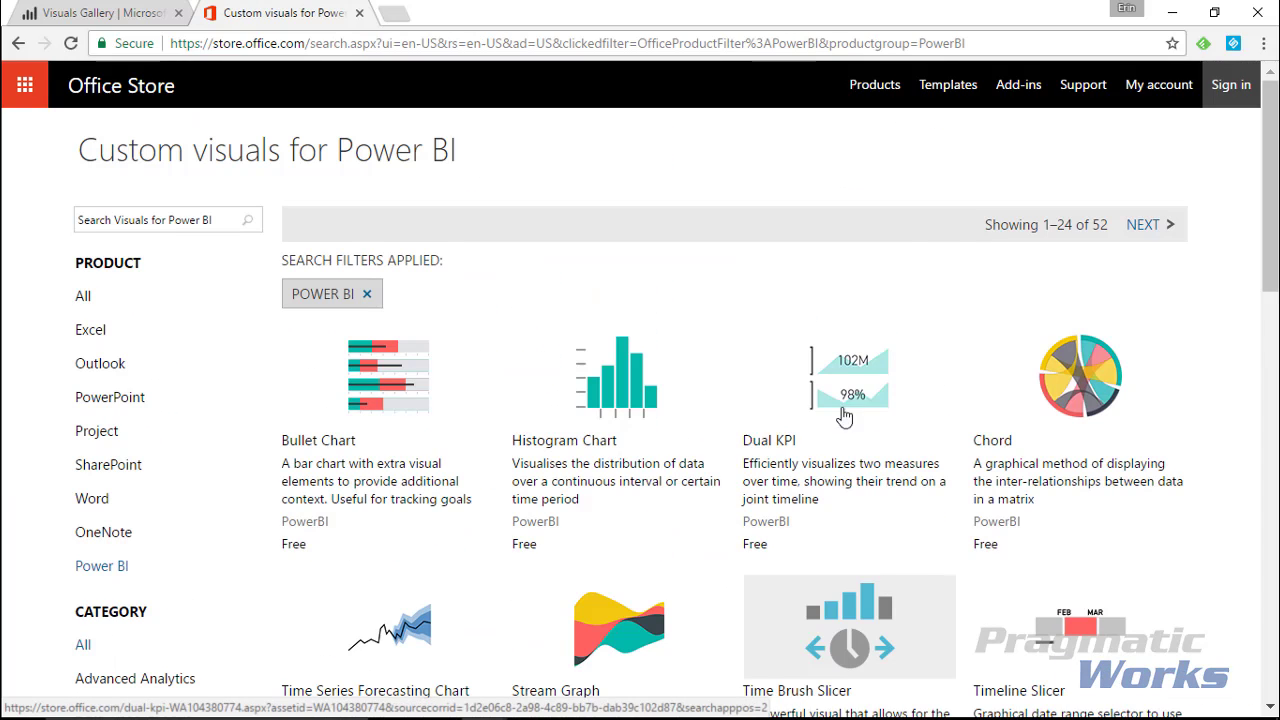
{"action": "left_click", "coordinate": [1143, 226]}
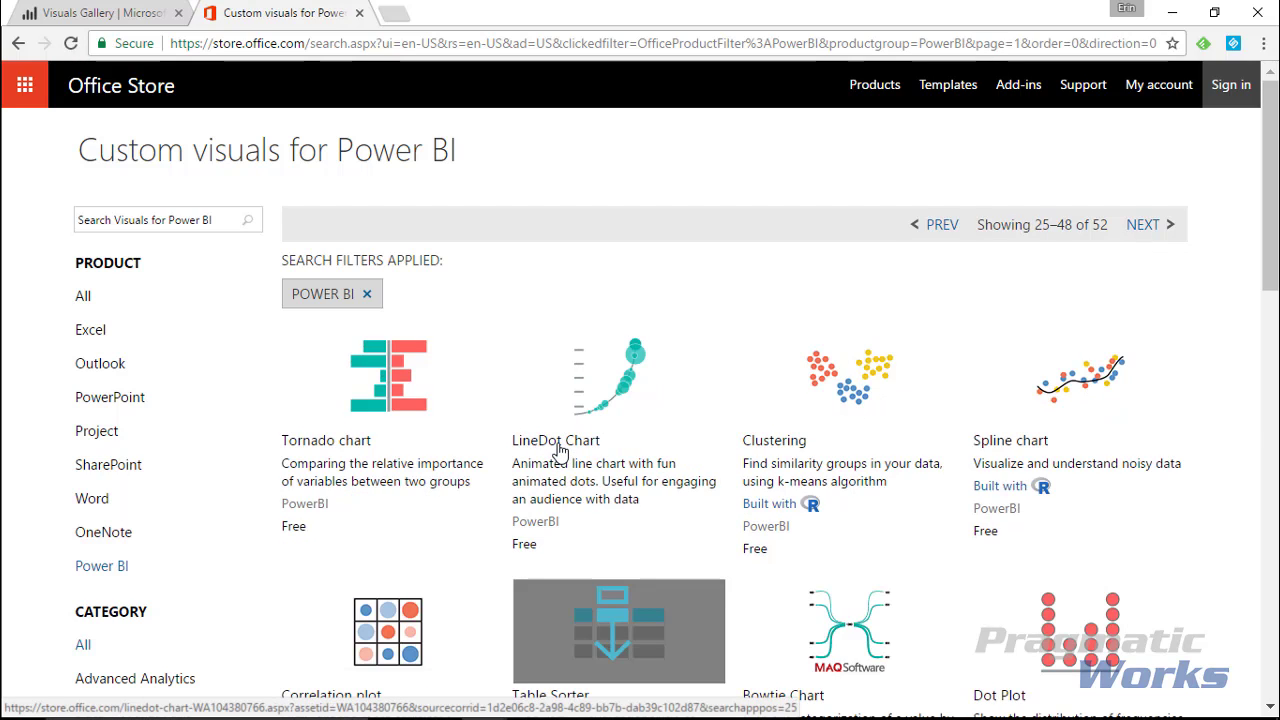
{"action": "left_click", "coordinate": [590, 450]}
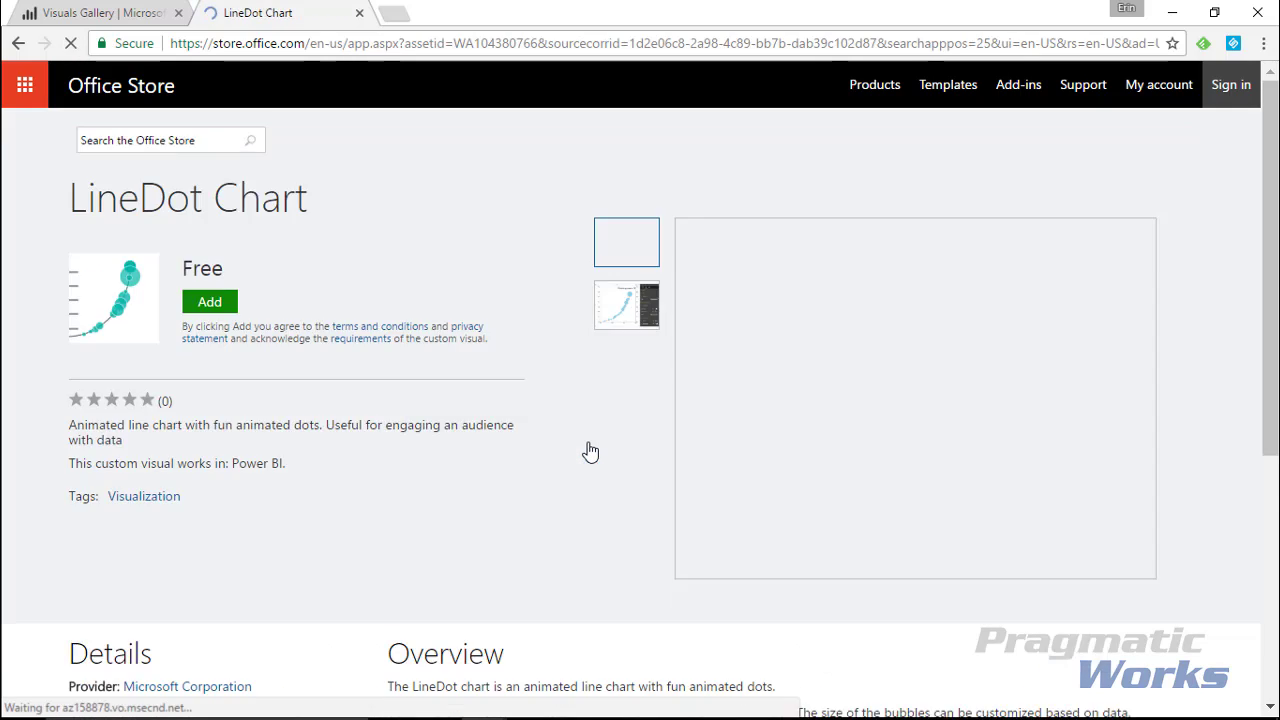
{"action": "left_click", "coordinate": [198, 308]}
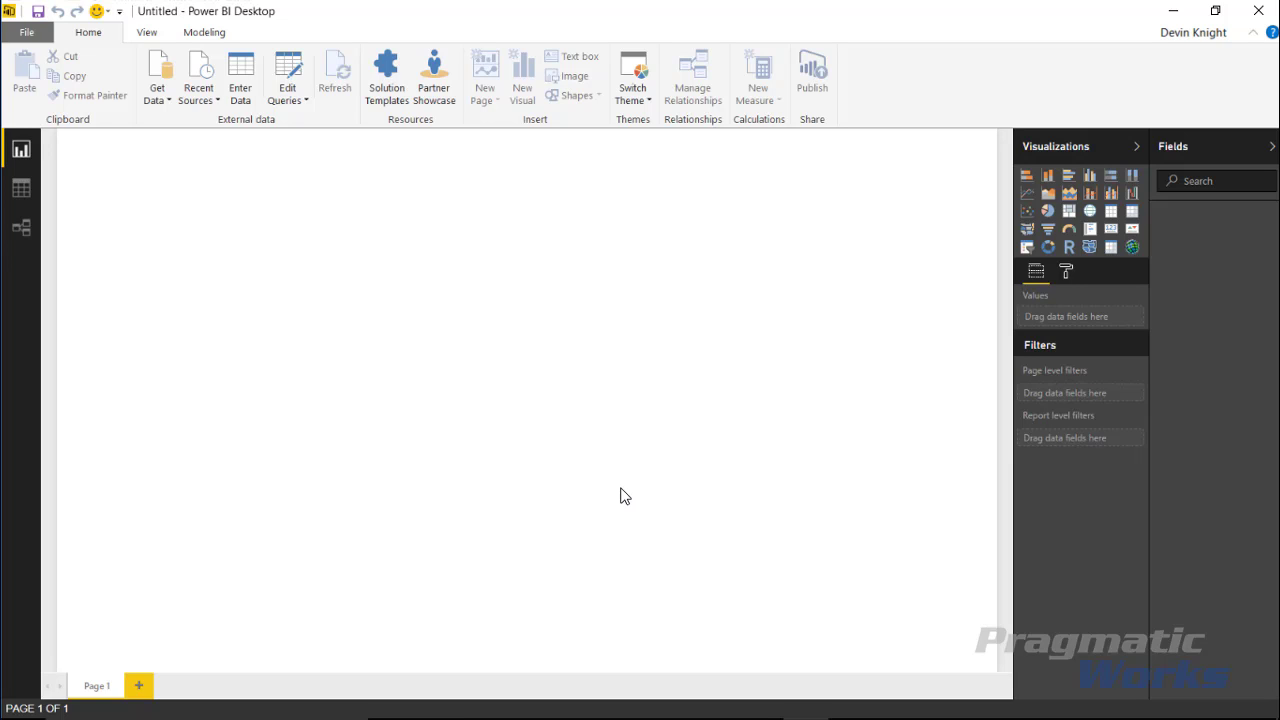
- Load the Income Per Person table from the Bermuda Income.xlsx Excel workbook
{"action": "left_click", "coordinate": [153, 100]}
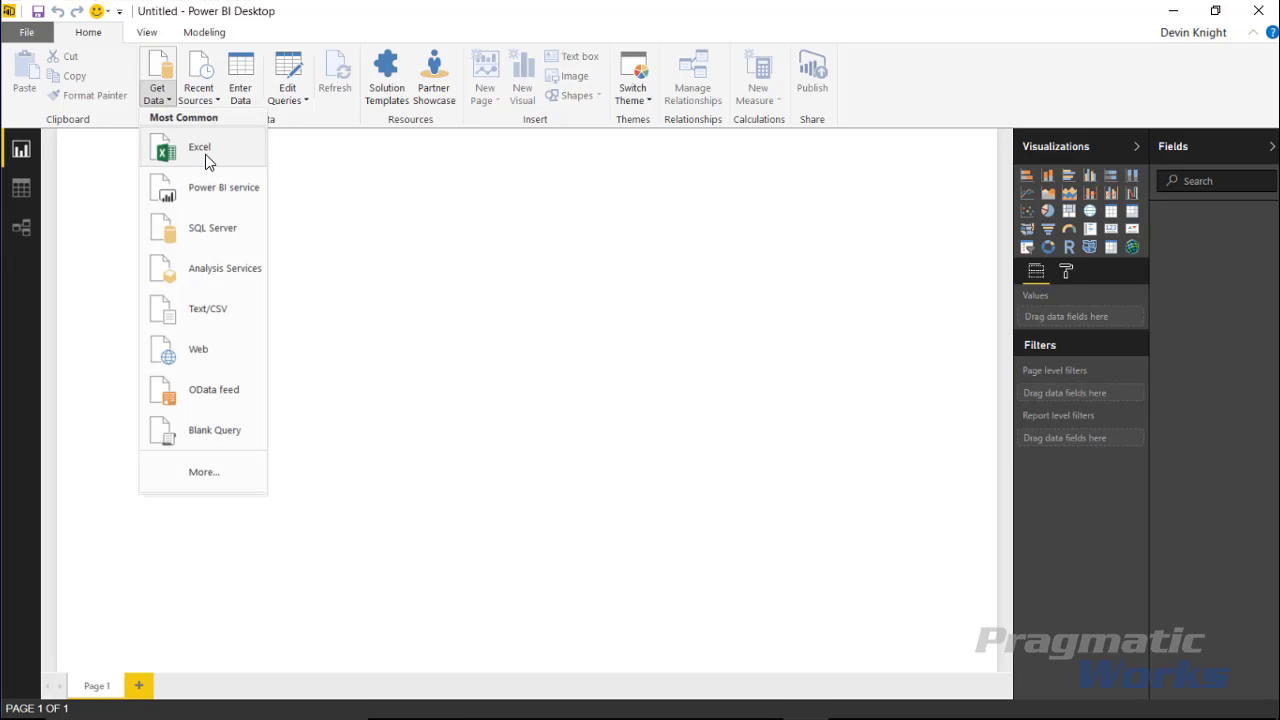
{"action": "left_click", "coordinate": [205, 150]}
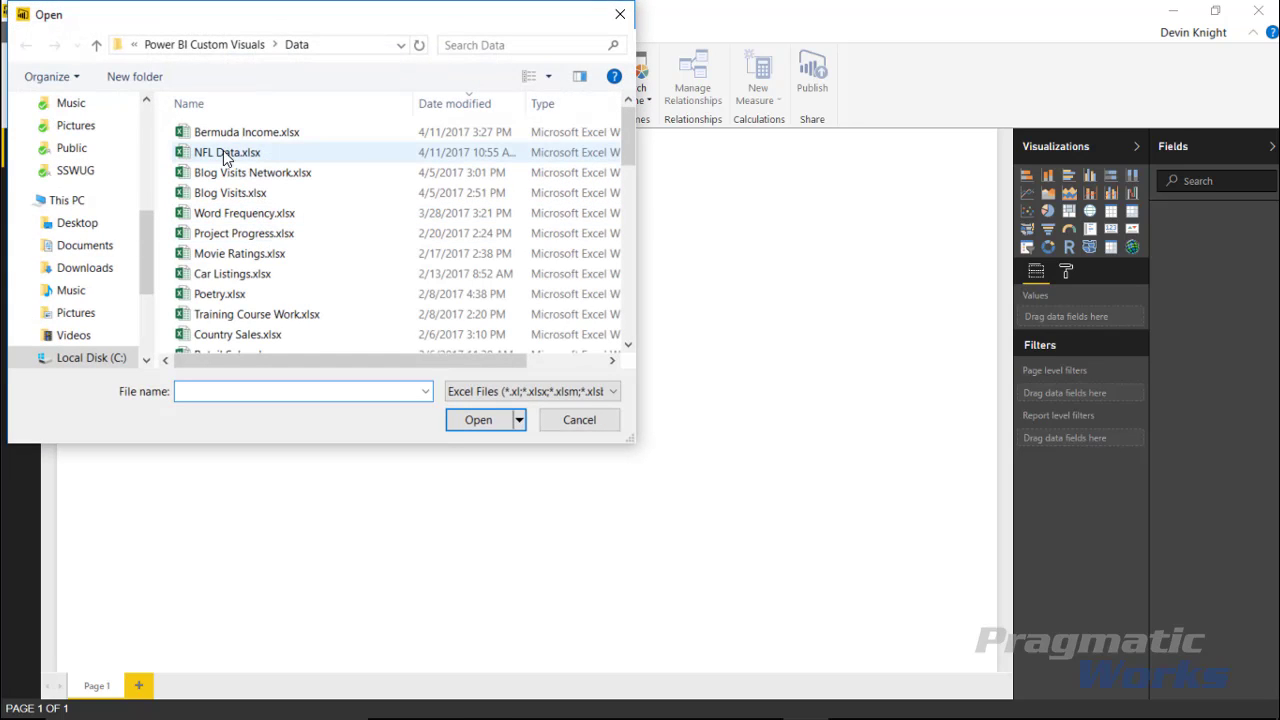
{"action": "left_click", "coordinate": [208, 133]}
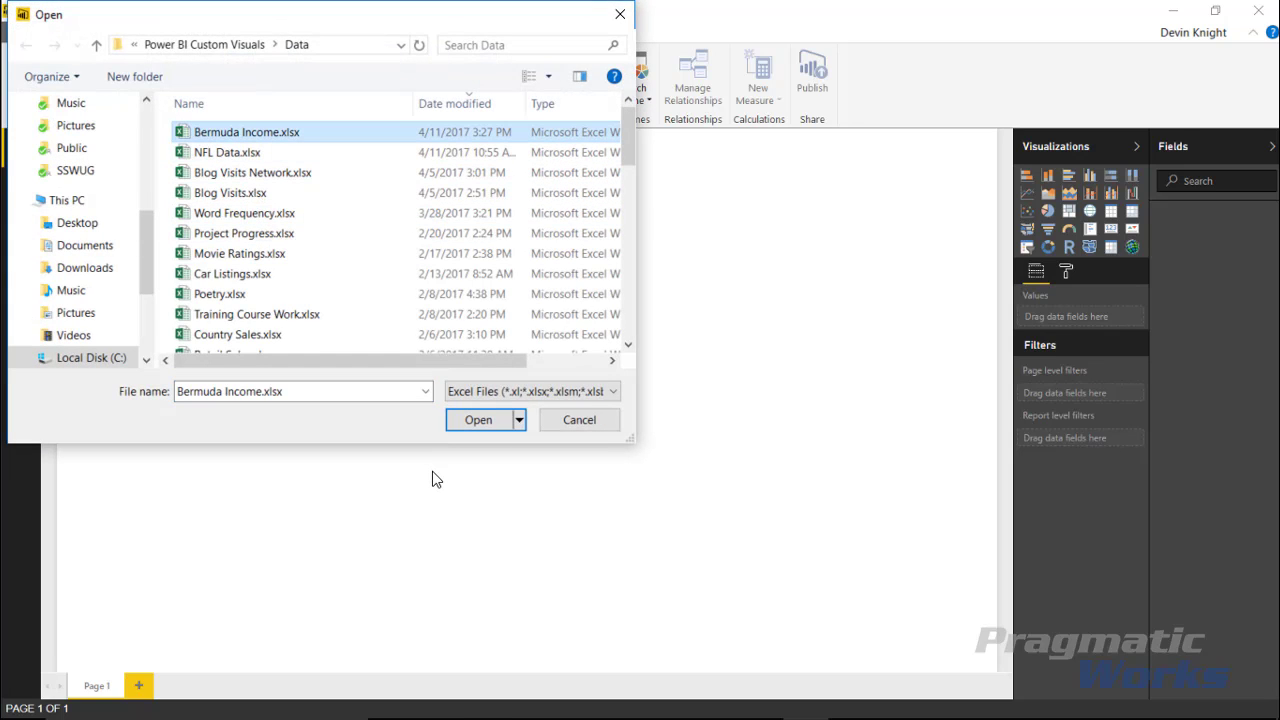
{"action": "left_click", "coordinate": [466, 420]}
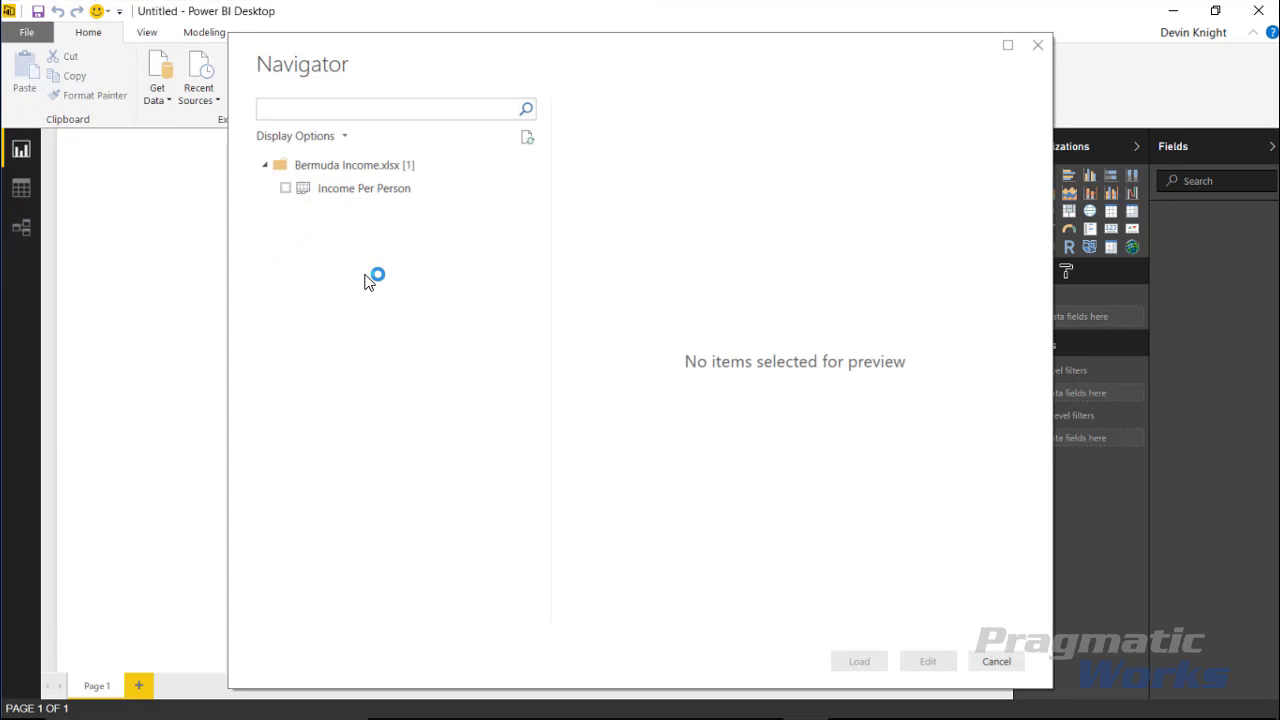
{"action": "left_click", "coordinate": [285, 188]}
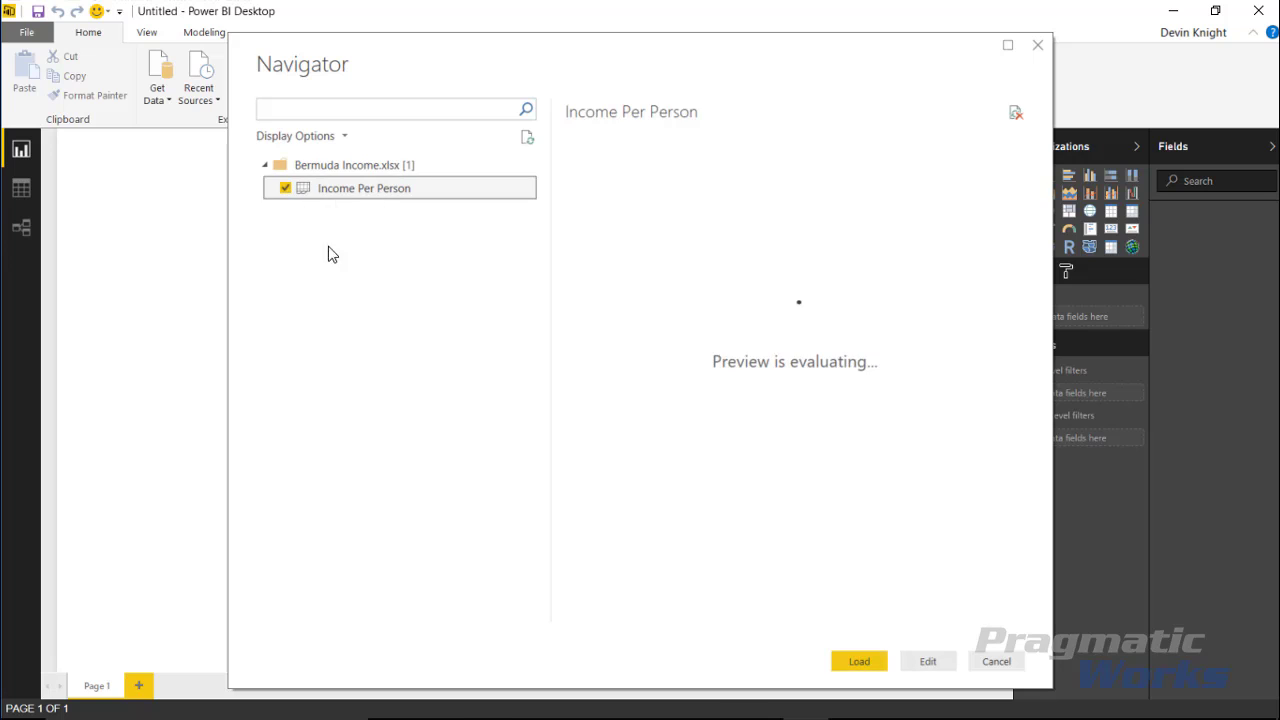
{"action": "left_click", "coordinate": [864, 662]}
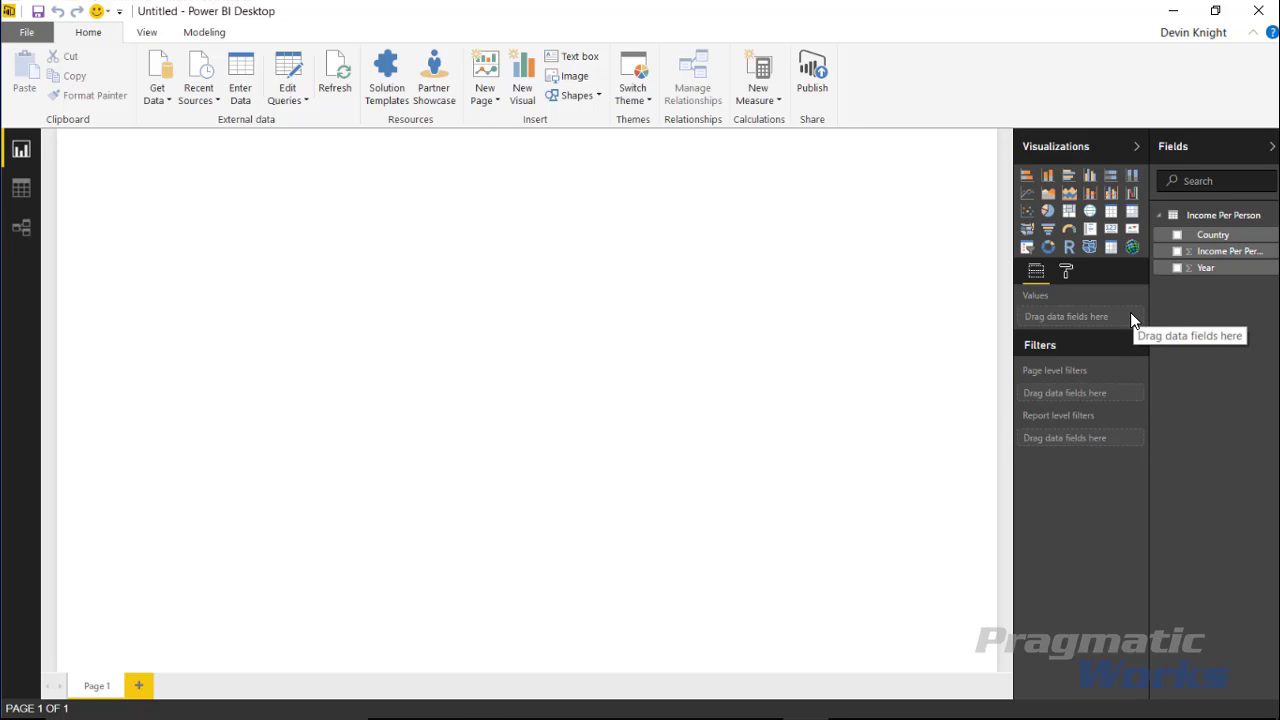
- Import LineDotChart.0.3.4.pbiviz from the Custom Visuals folder as a custom visual
{"action": "left_click_drag", "start_coordinate": [1016, 311], "coordinate": [985, 320]}
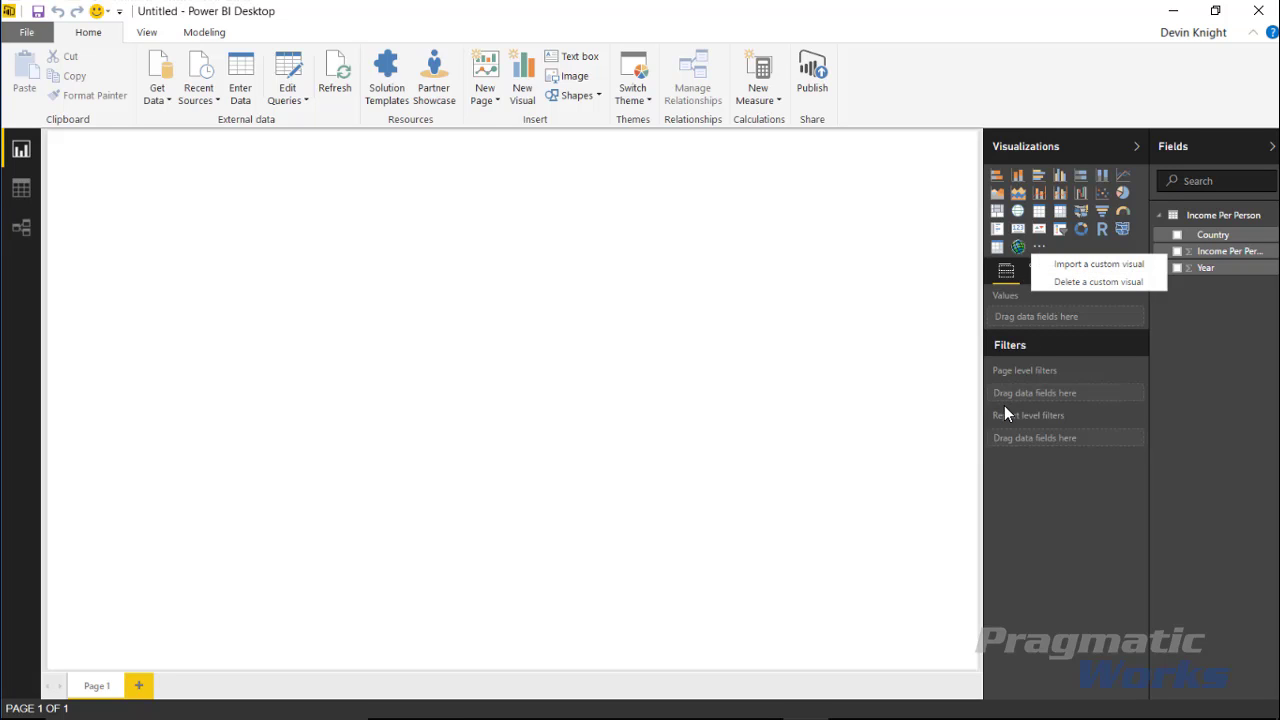
{"action": "mouse_move", "coordinate": [1005, 408]}
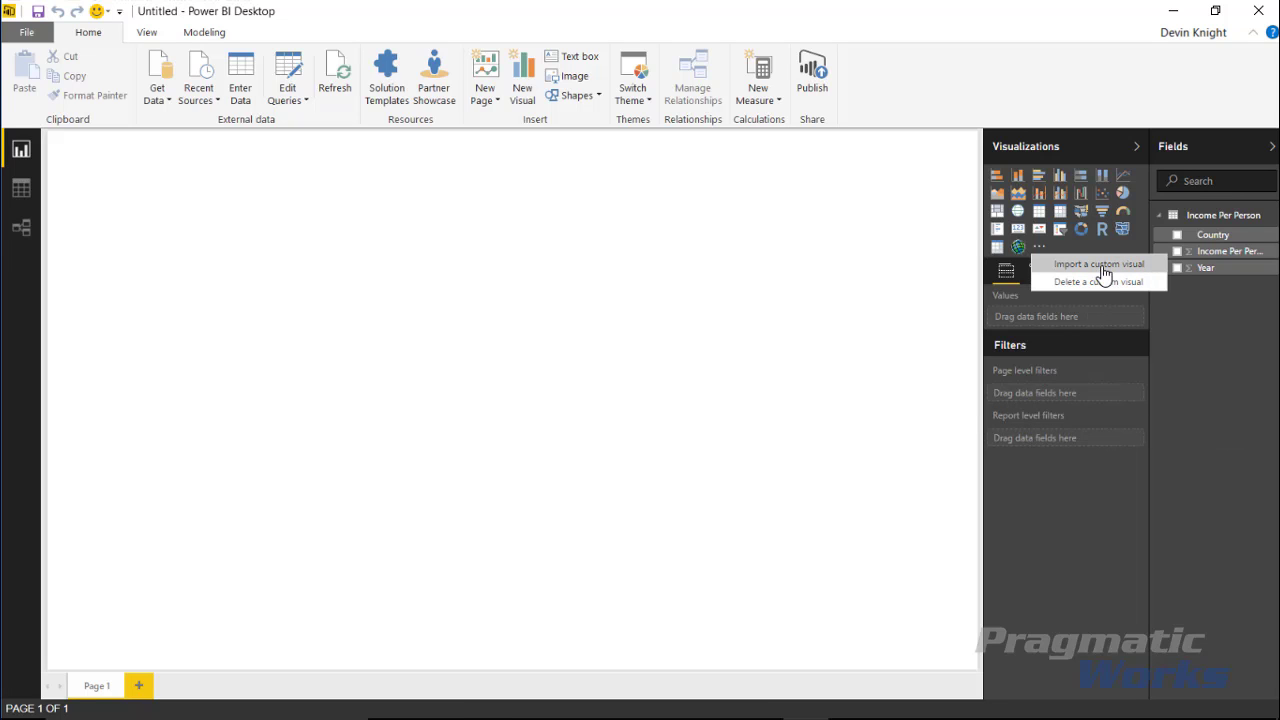
{"action": "left_click", "coordinate": [1098, 264]}
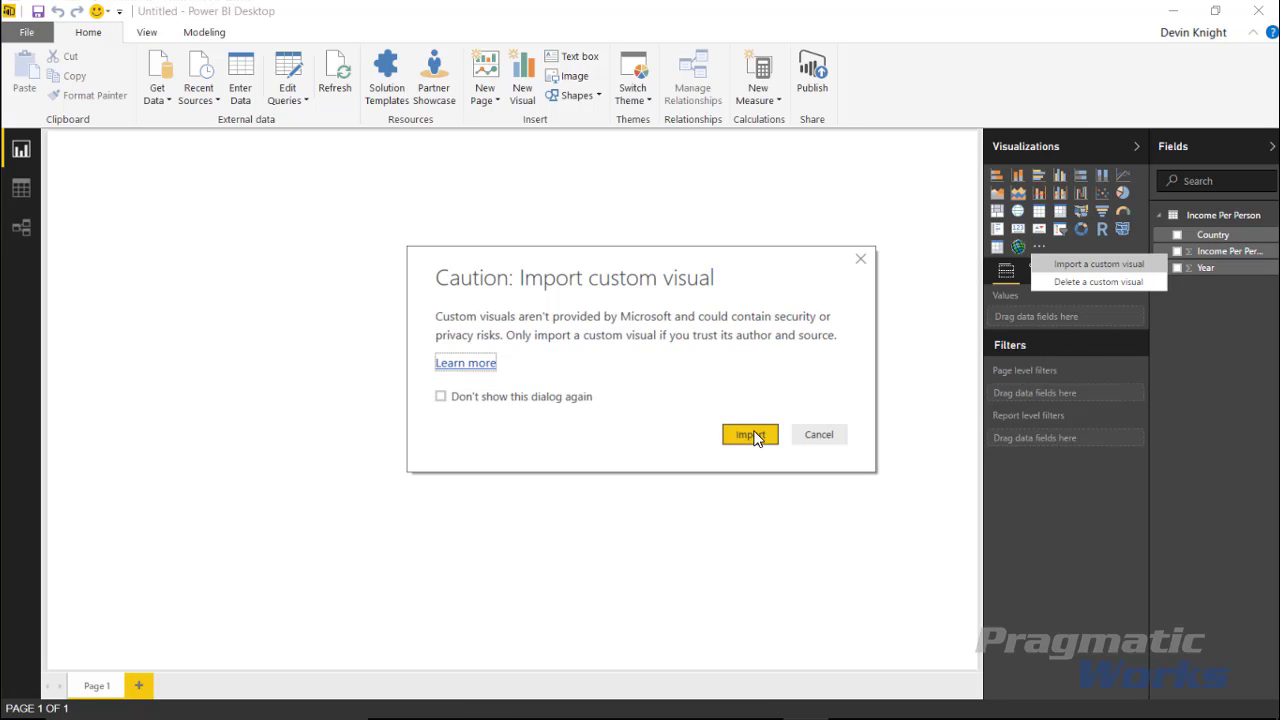
{"action": "left_click", "coordinate": [750, 434]}
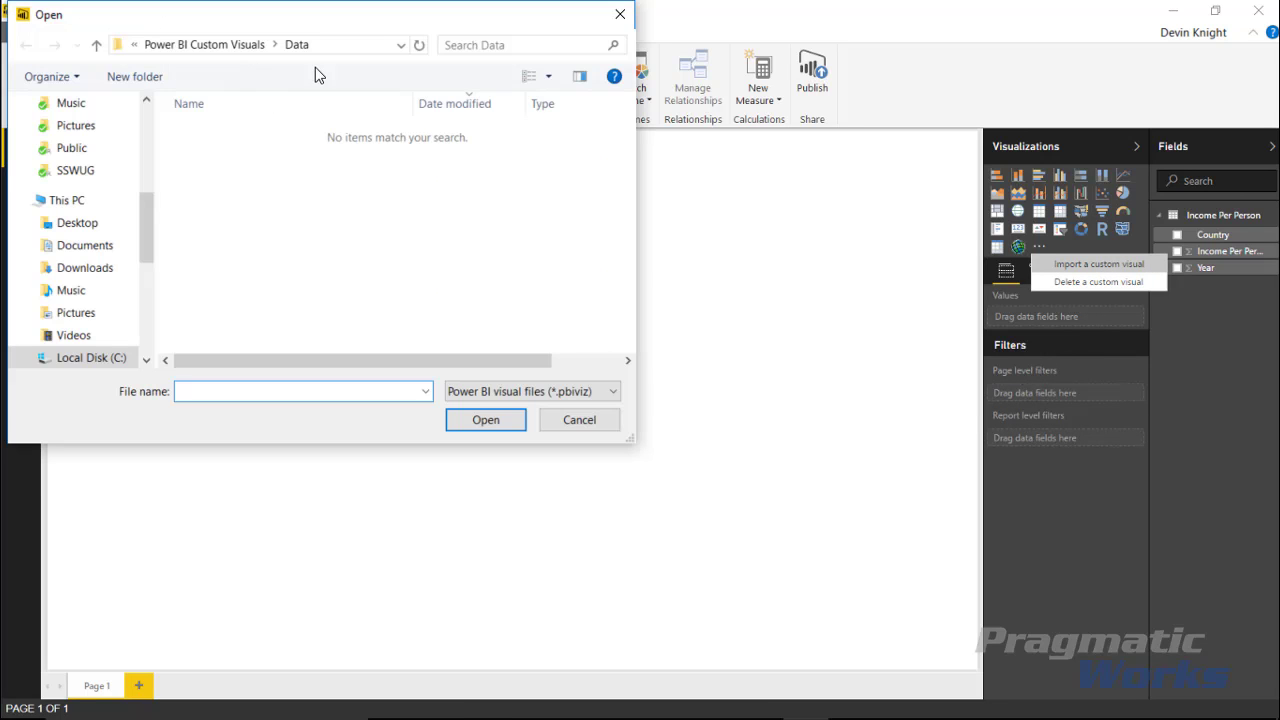
{"action": "left_click", "coordinate": [251, 45]}
{"action": "left_click", "coordinate": [238, 133]}
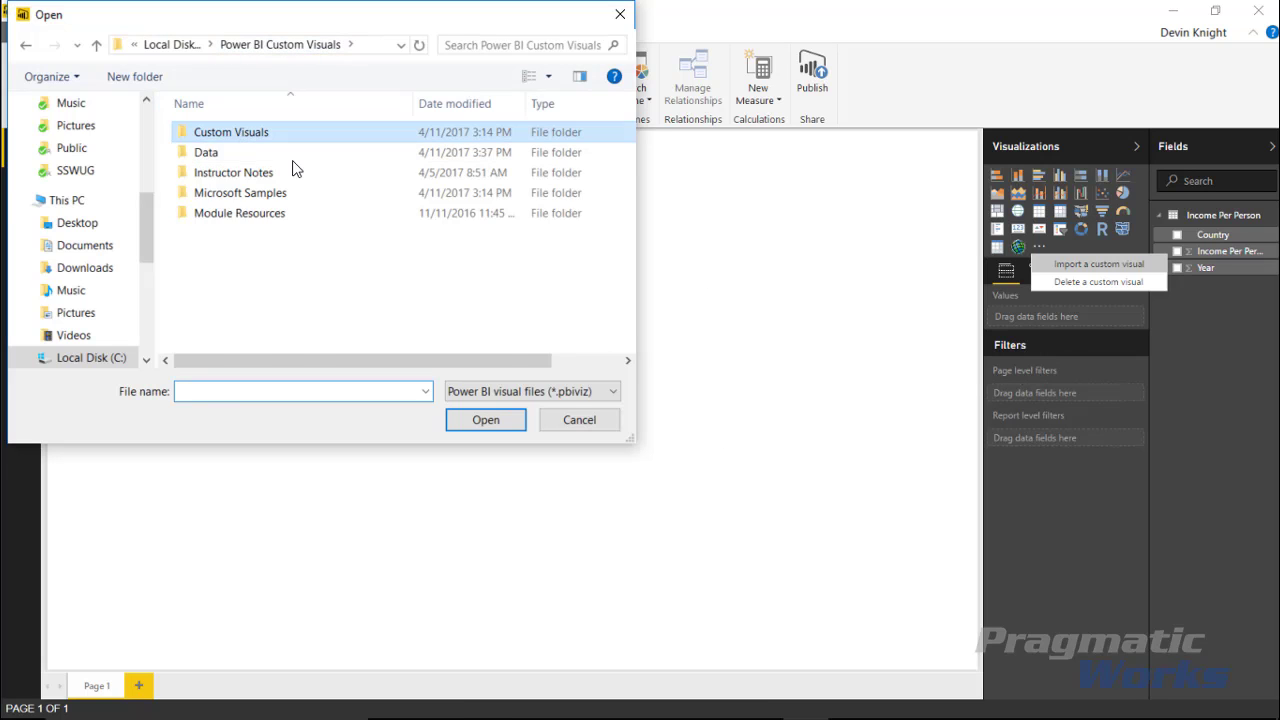
{"action": "key", "text": "Return"}
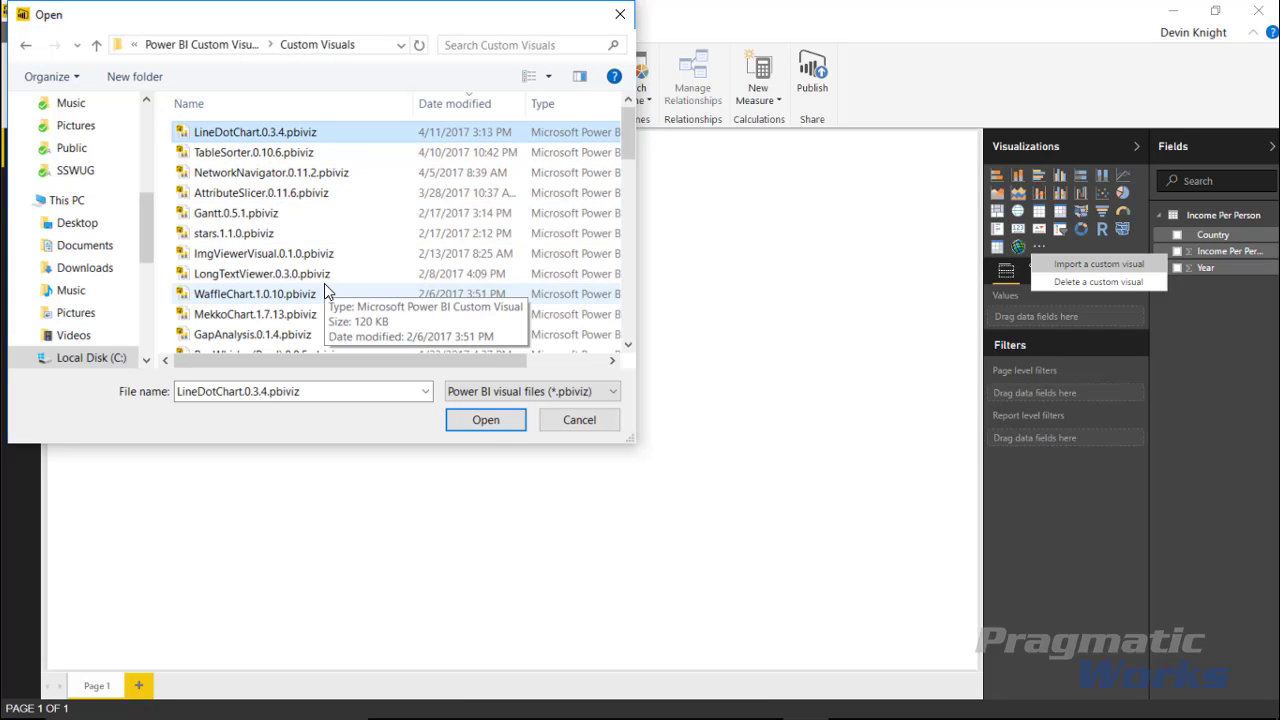
{"action": "left_click", "coordinate": [489, 422]}
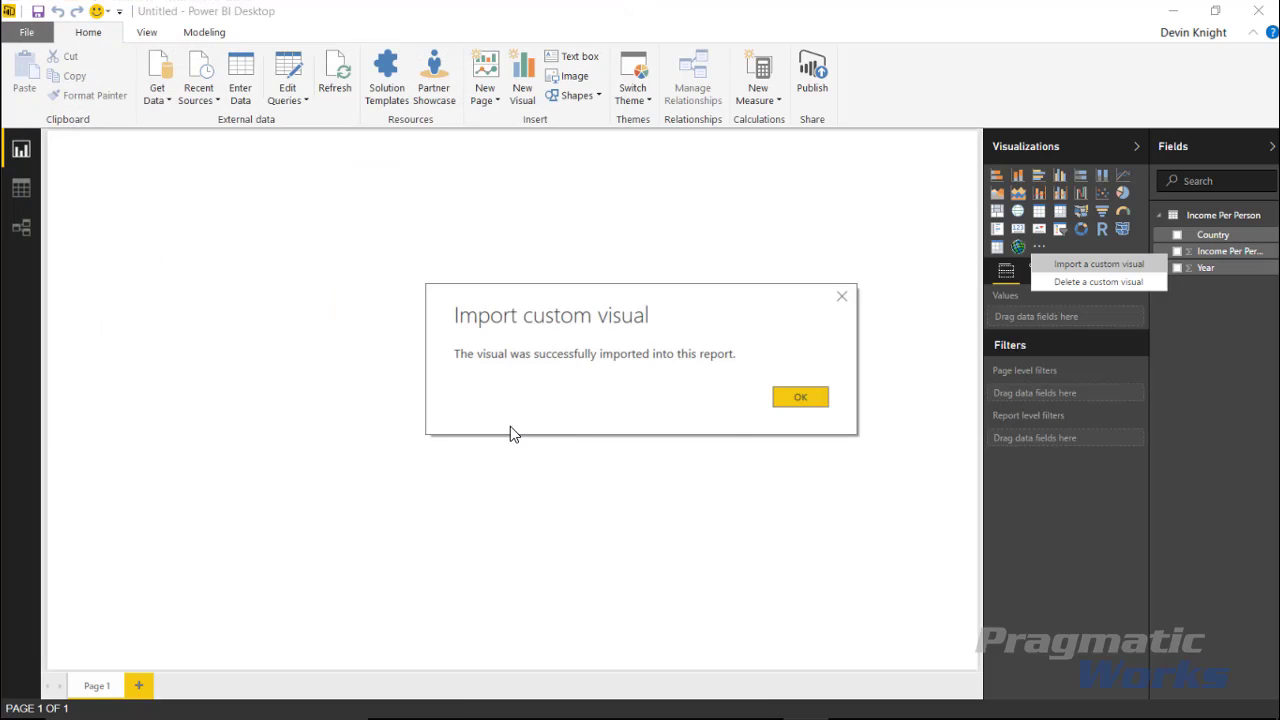
- Add a LineDot Chart visual to the page and enlarge it to fill most of the canvas
{"action": "left_click", "coordinate": [796, 400]}
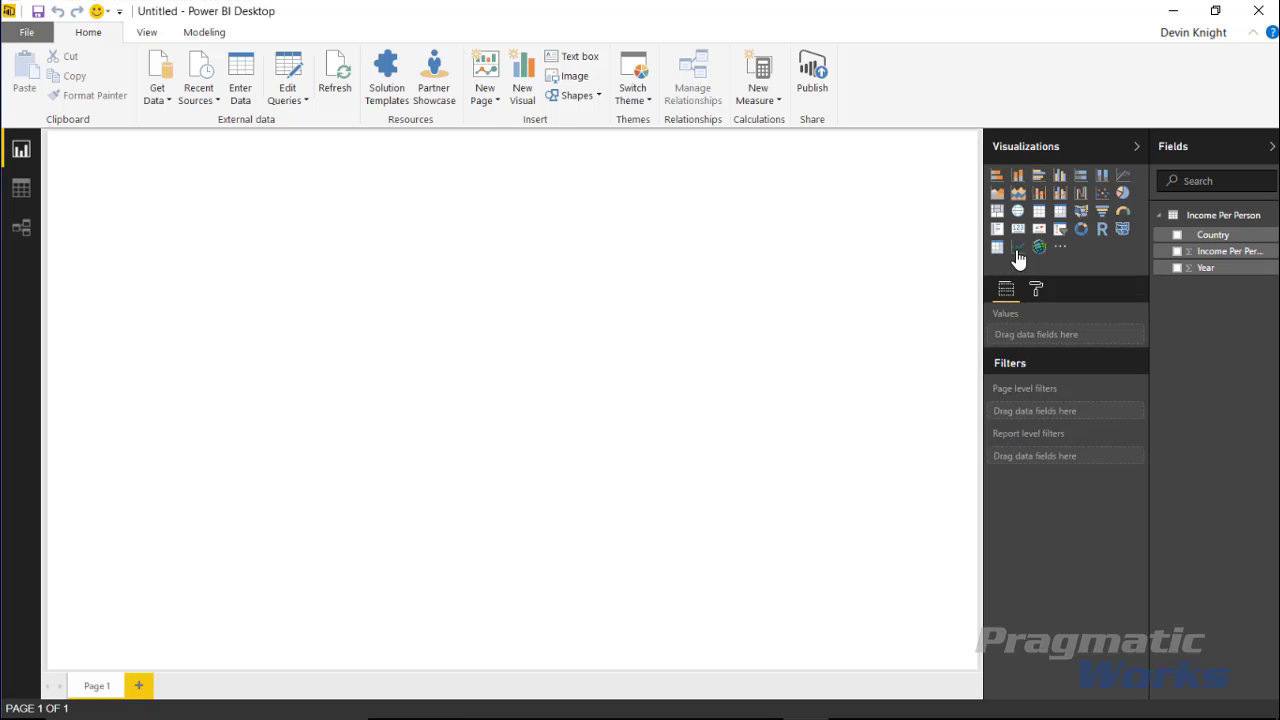
{"action": "left_click", "coordinate": [1017, 252]}
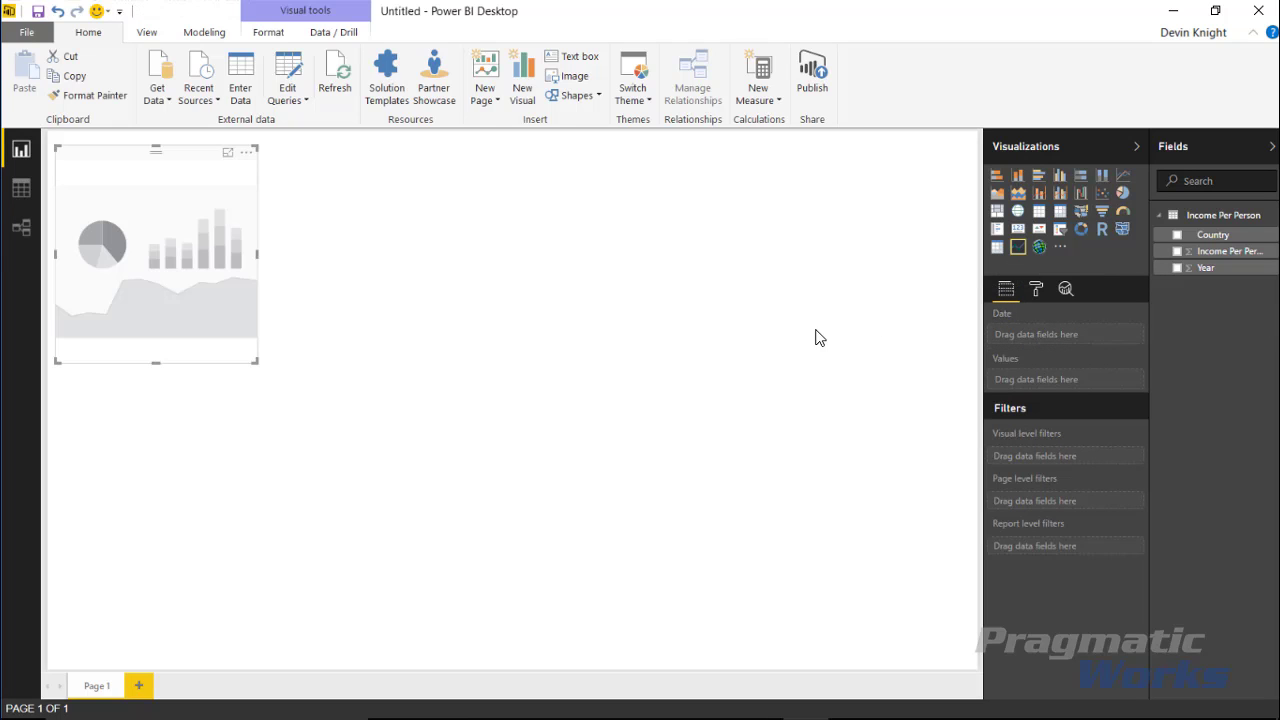
{"action": "left_click_drag", "start_coordinate": [318, 455], "coordinate": [871, 708]}
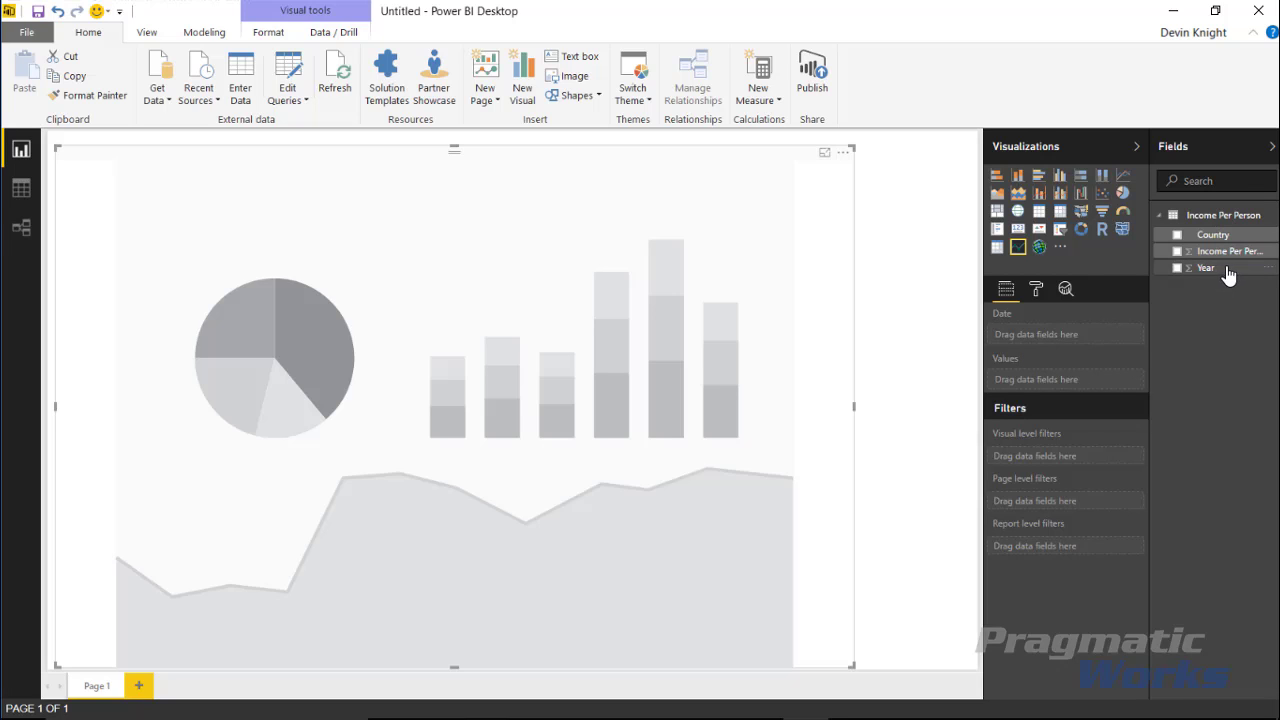
- Put Year in the chart's Date well and Income Per Person in its Values well
{"action": "left_click_drag", "start_coordinate": [1236, 276], "coordinate": [1086, 358]}
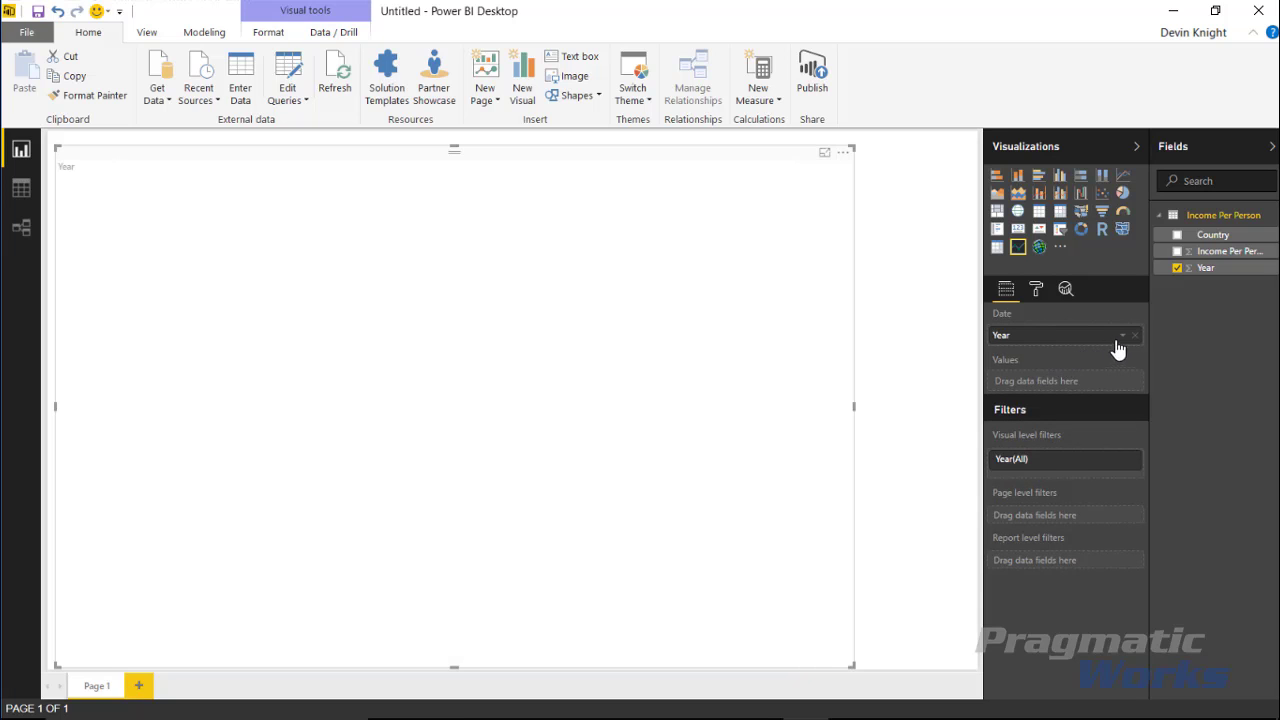
{"action": "left_click_drag", "start_coordinate": [1192, 252], "coordinate": [1080, 383]}
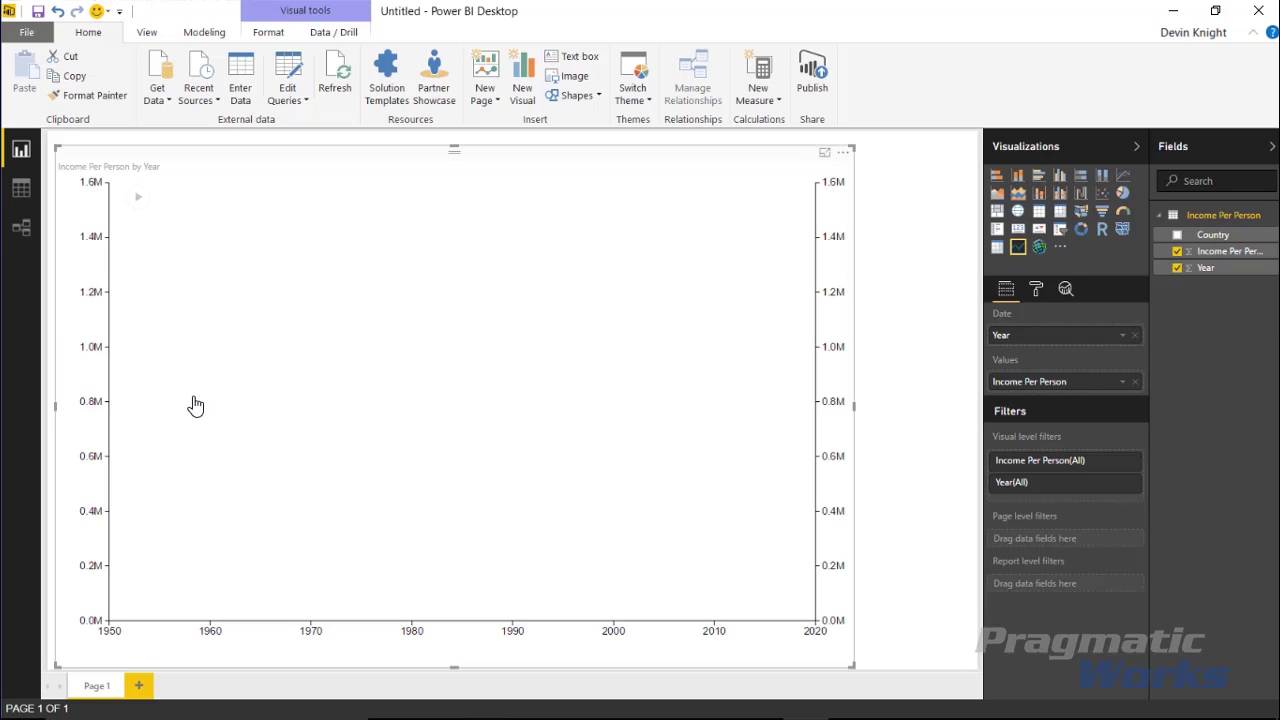
- Play the chart's year-by-year animation, then highlight one dot and clear the highlight
{"action": "left_click", "coordinate": [139, 200]}
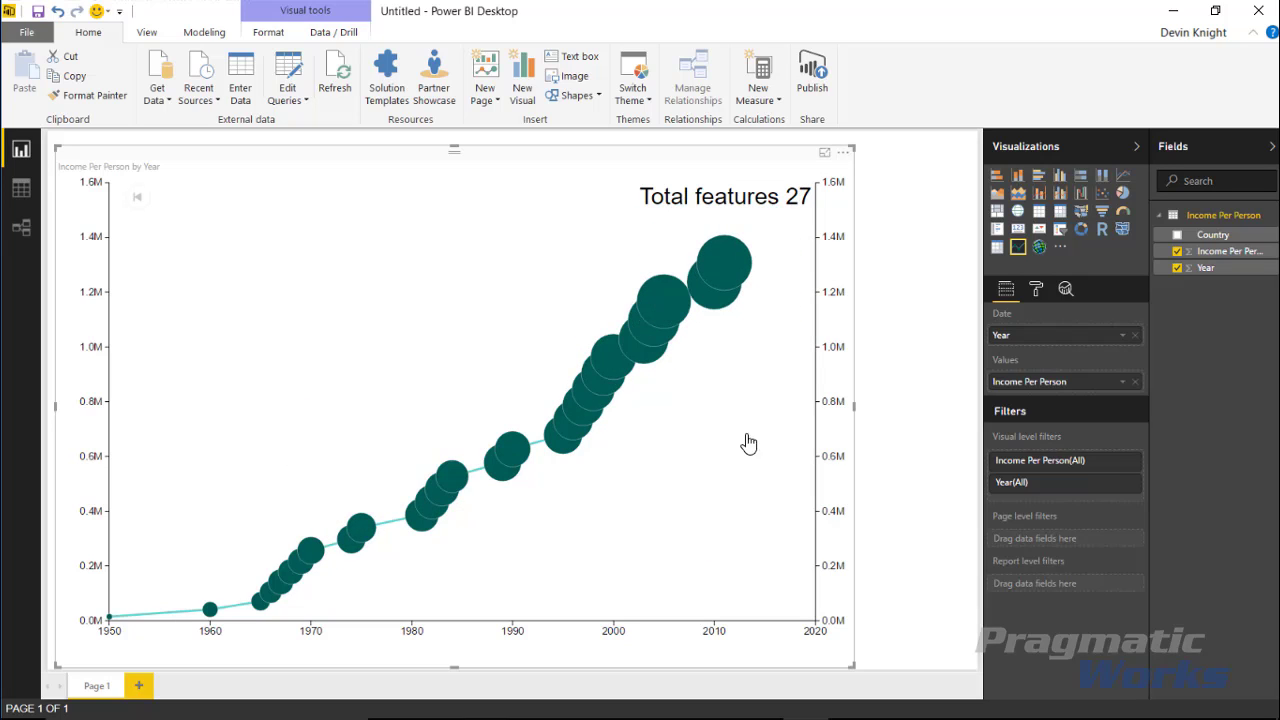
{"action": "mouse_move", "coordinate": [665, 305]}
{"action": "mouse_move", "coordinate": [556, 459]}
{"action": "left_click", "coordinate": [727, 264]}
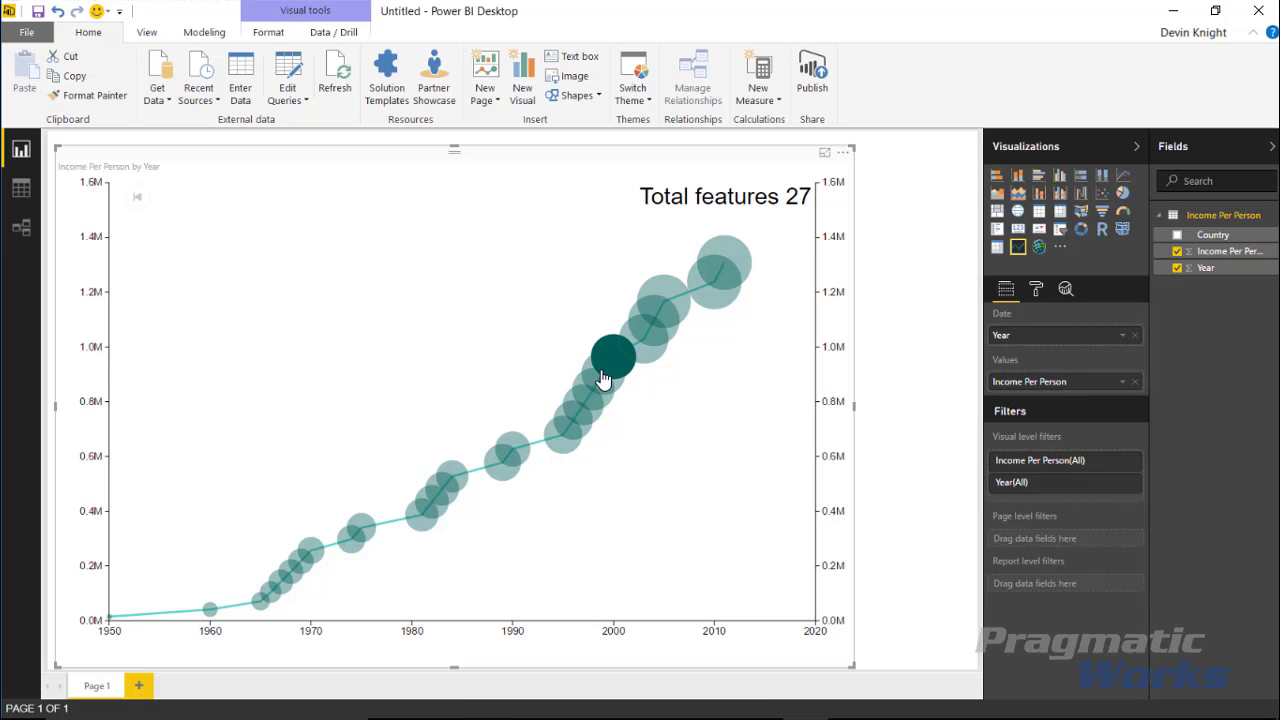
{"action": "left_click", "coordinate": [727, 487]}
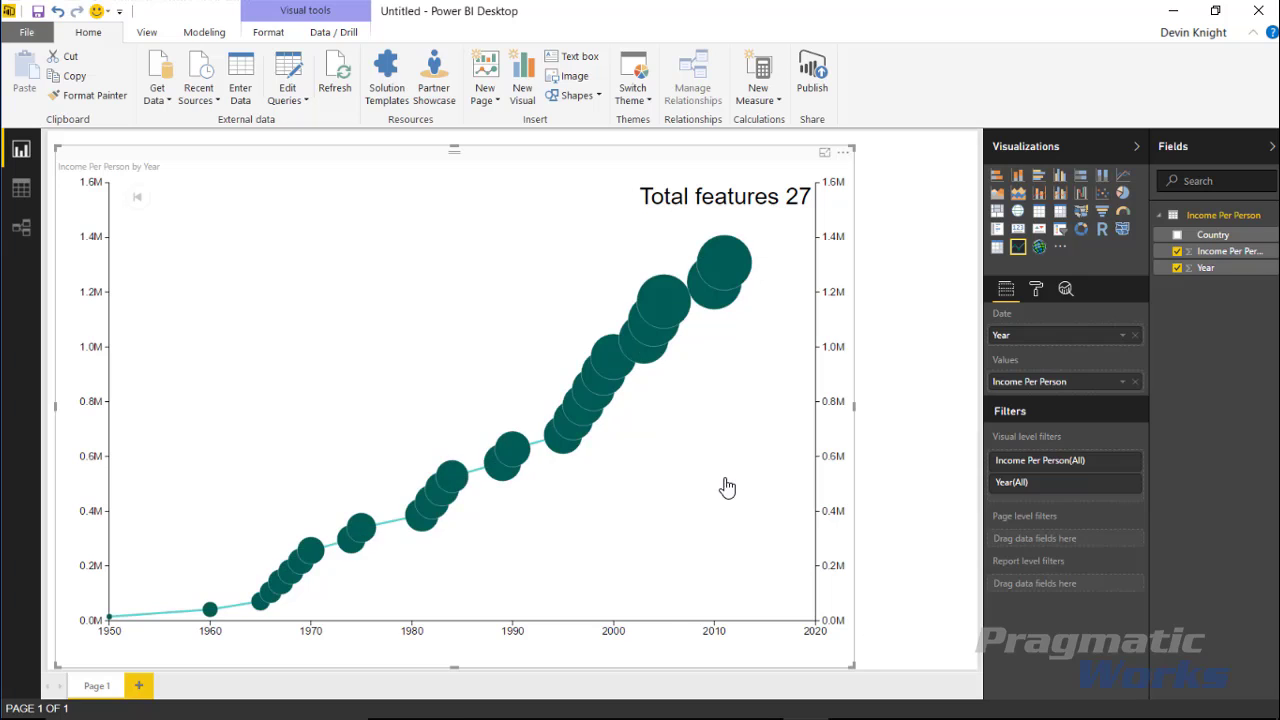
- Set the chart's Line thickness to 7 in the Format pane, leaving the line colour unchanged
{"action": "left_click", "coordinate": [1036, 290]}
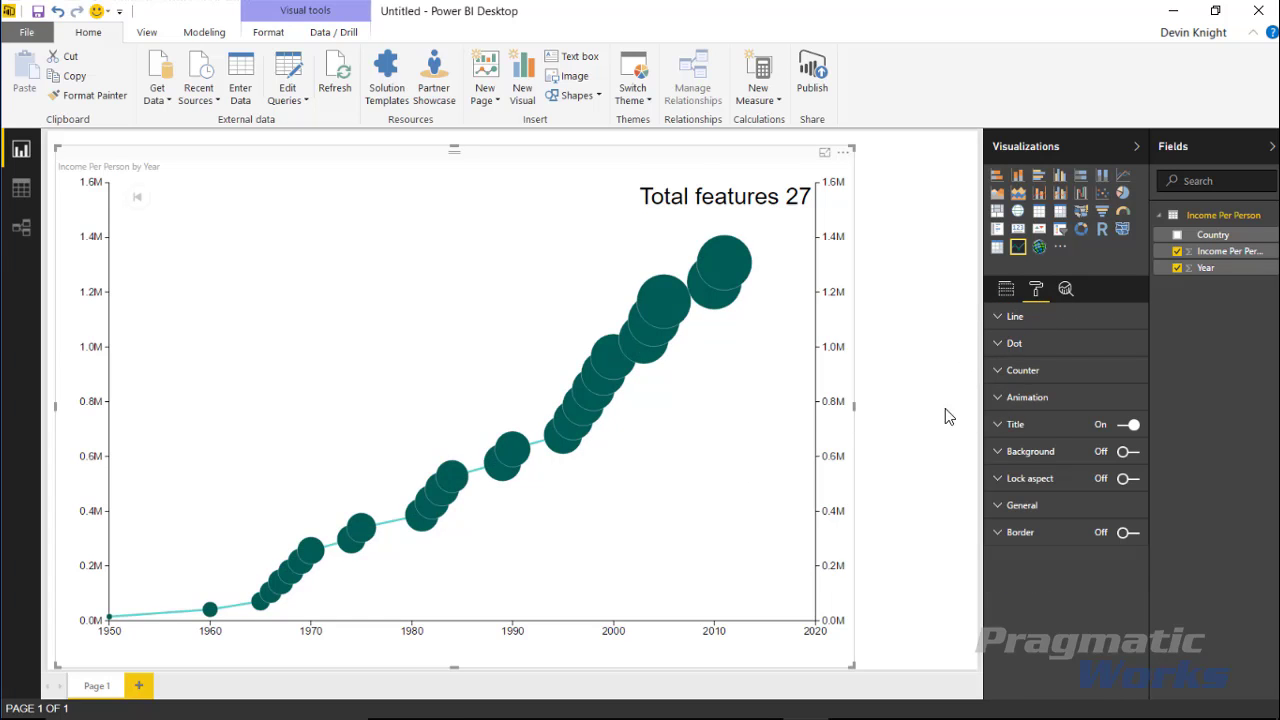
{"action": "left_click", "coordinate": [1015, 316]}
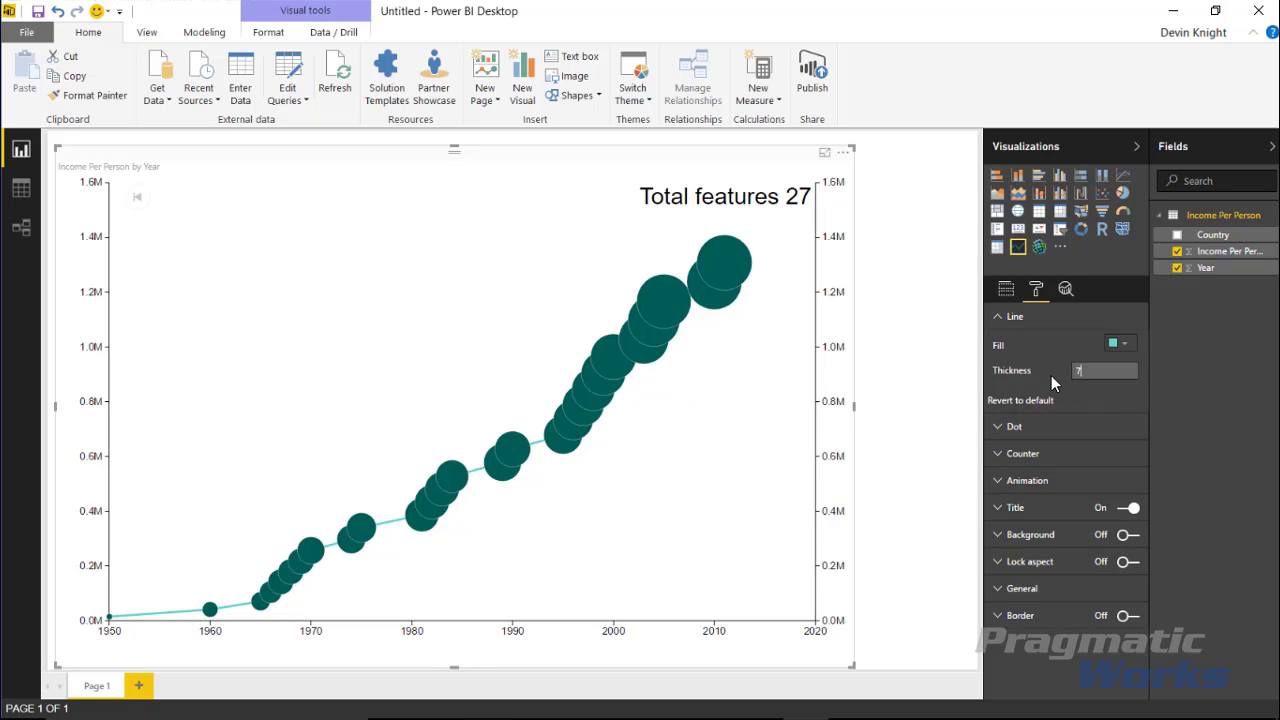
{"action": "key", "text": "Return"}
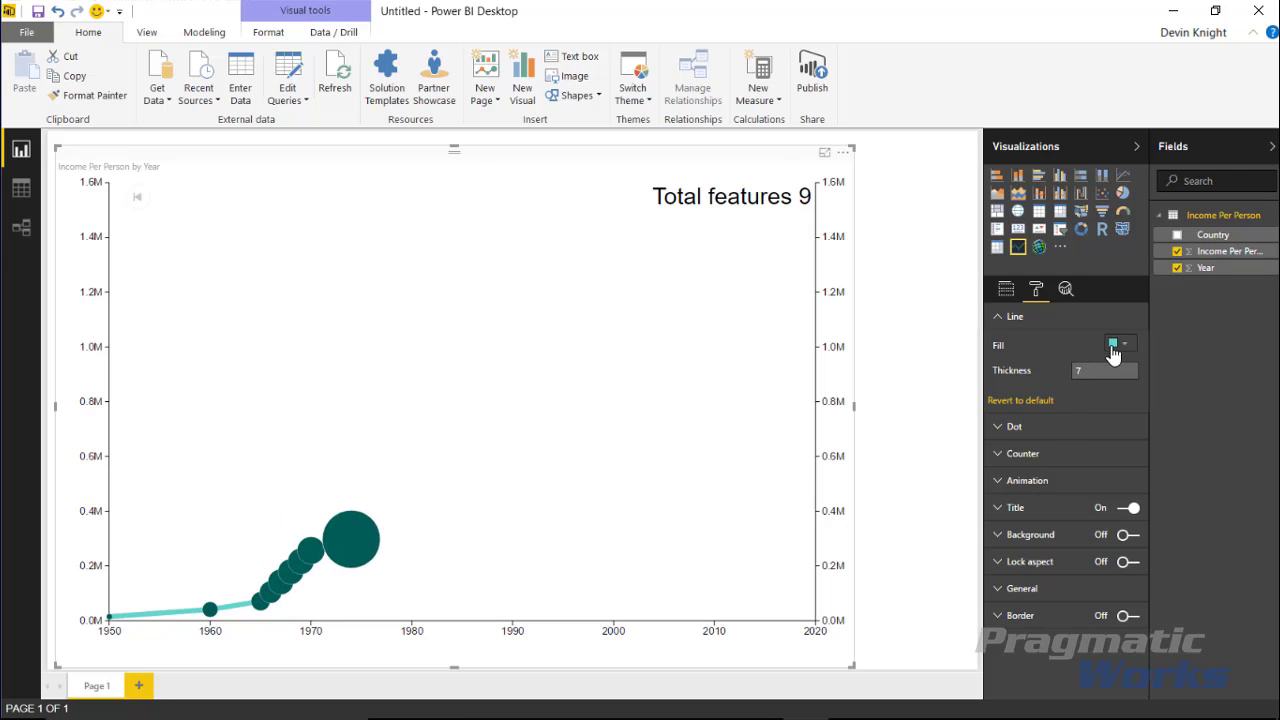
{"action": "left_click", "coordinate": [1118, 343]}
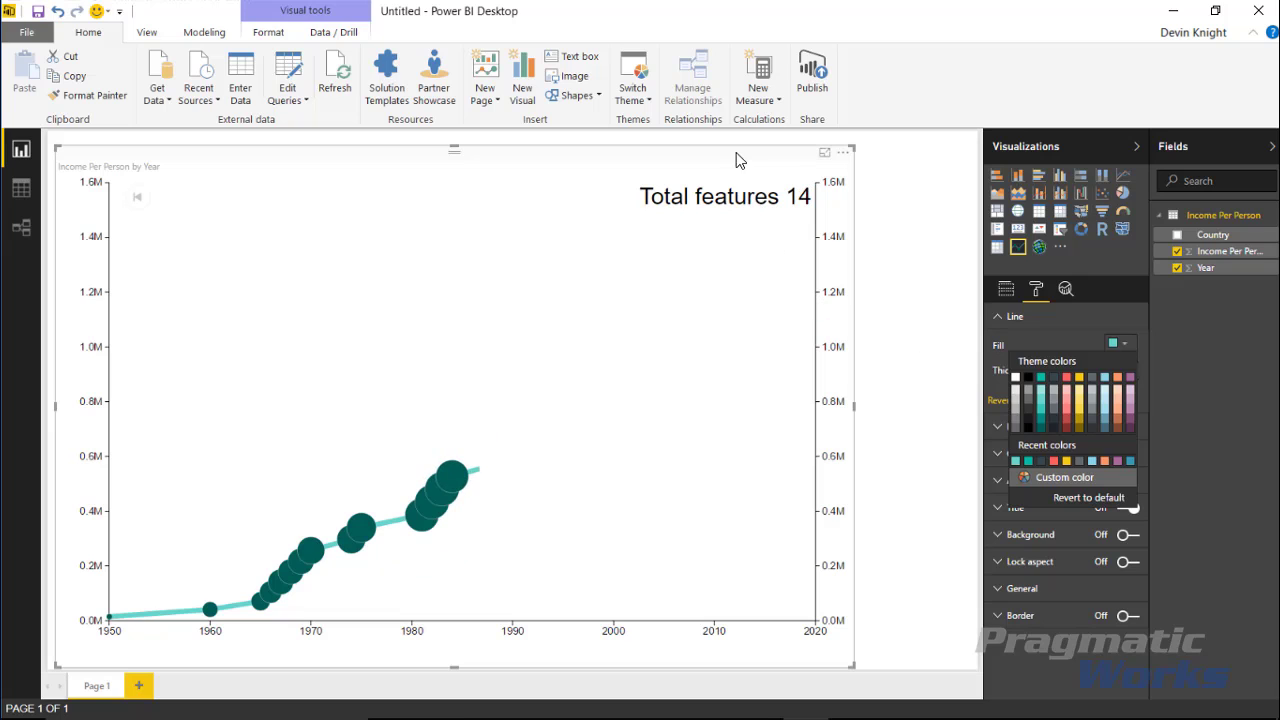
{"action": "left_click", "coordinate": [770, 277]}
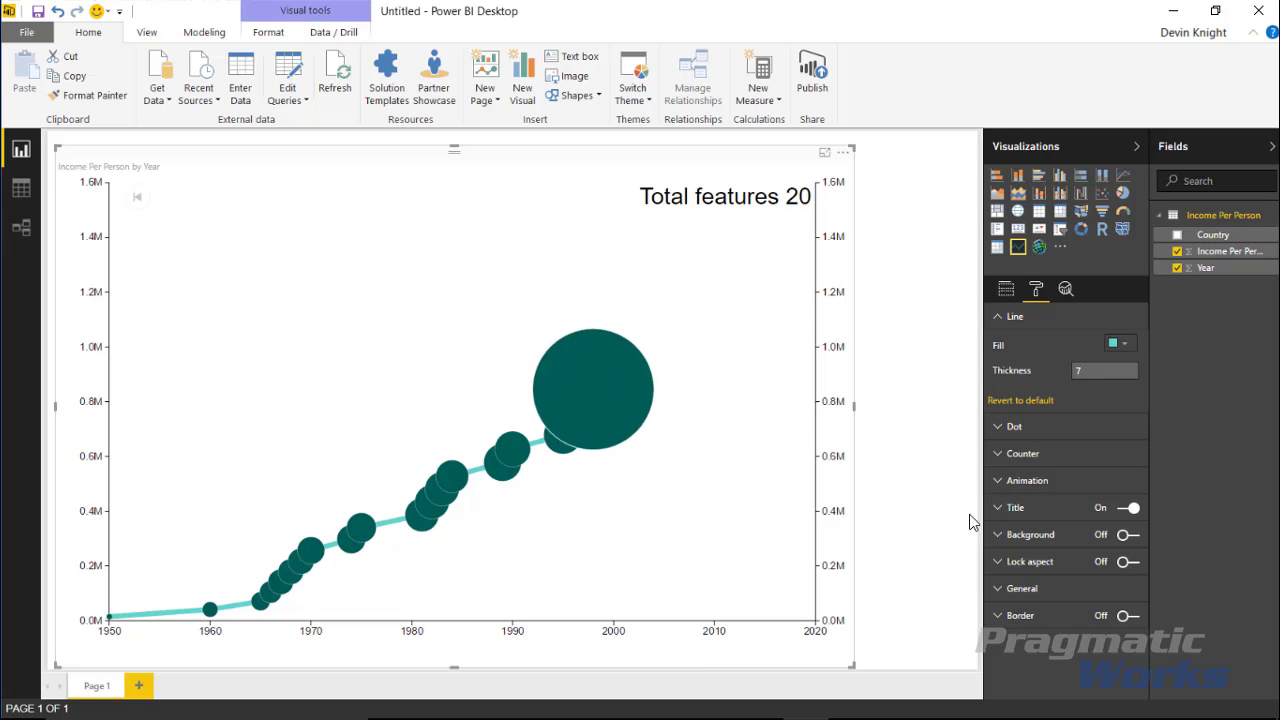
{"action": "left_click", "coordinate": [997, 316]}
- Set the Dot fill colour to the yellow theme colour
{"action": "left_click", "coordinate": [998, 343]}
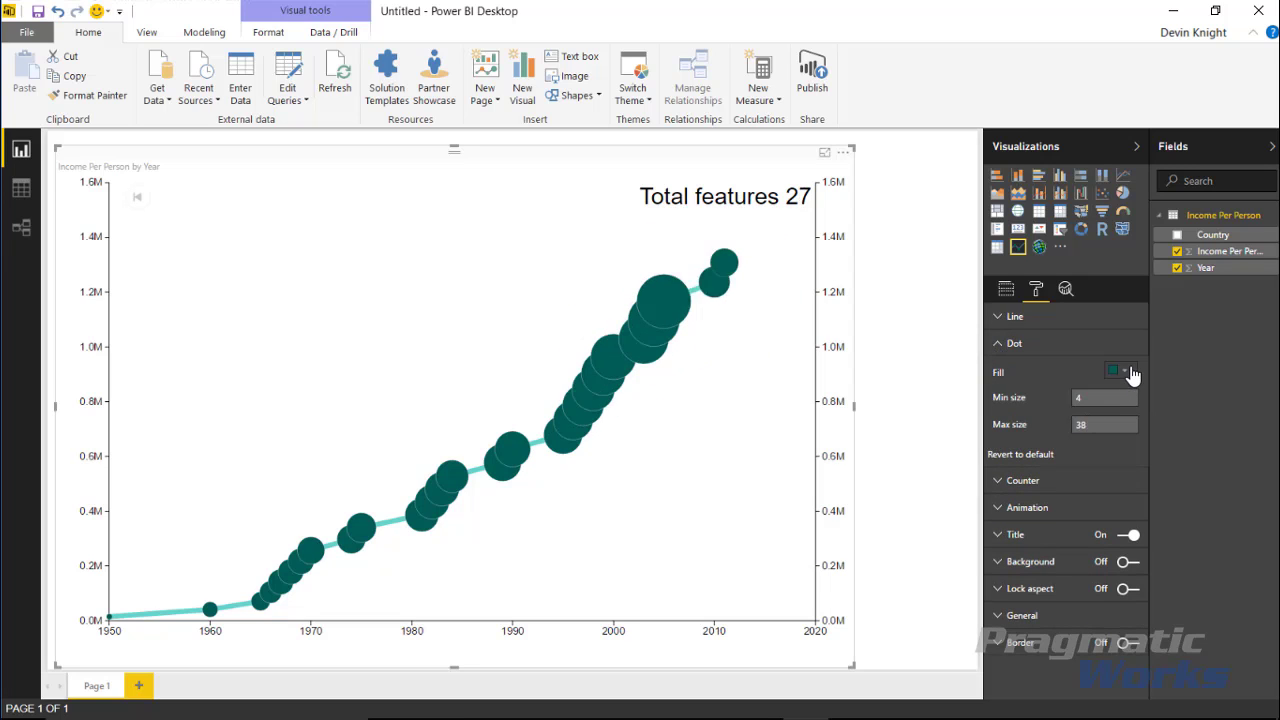
{"action": "left_click", "coordinate": [1127, 372]}
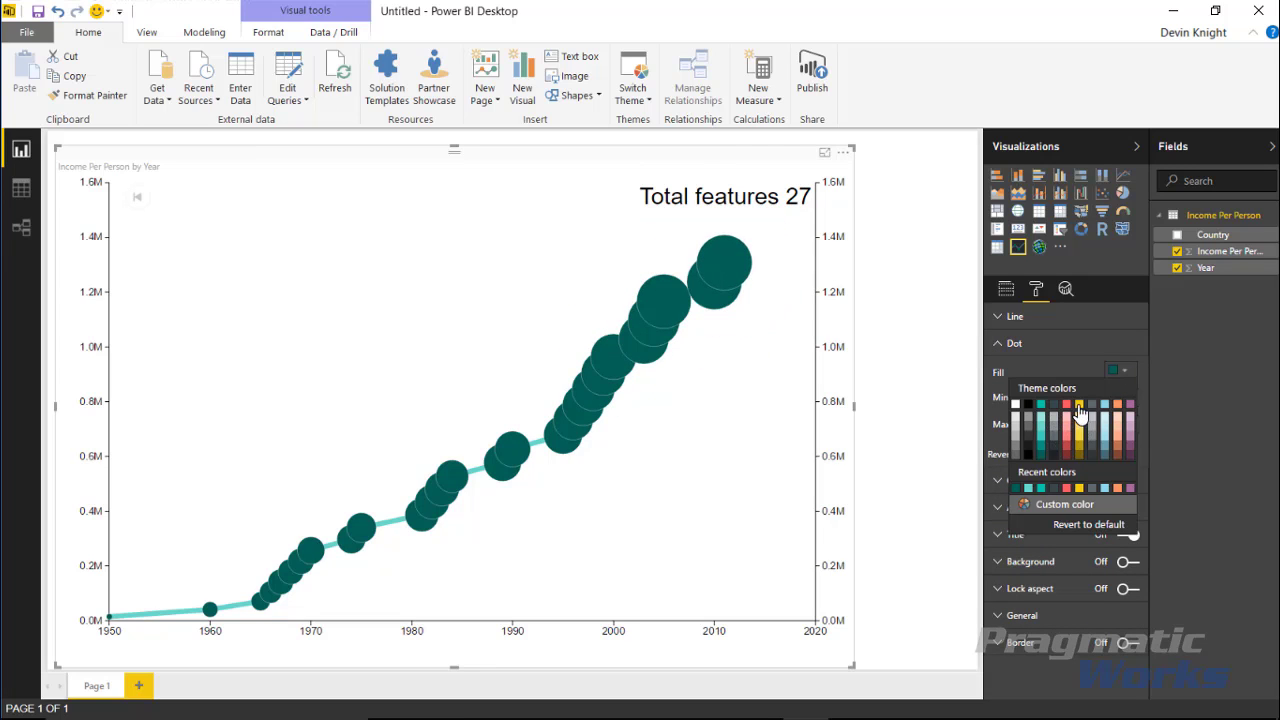
{"action": "left_click", "coordinate": [1080, 406]}
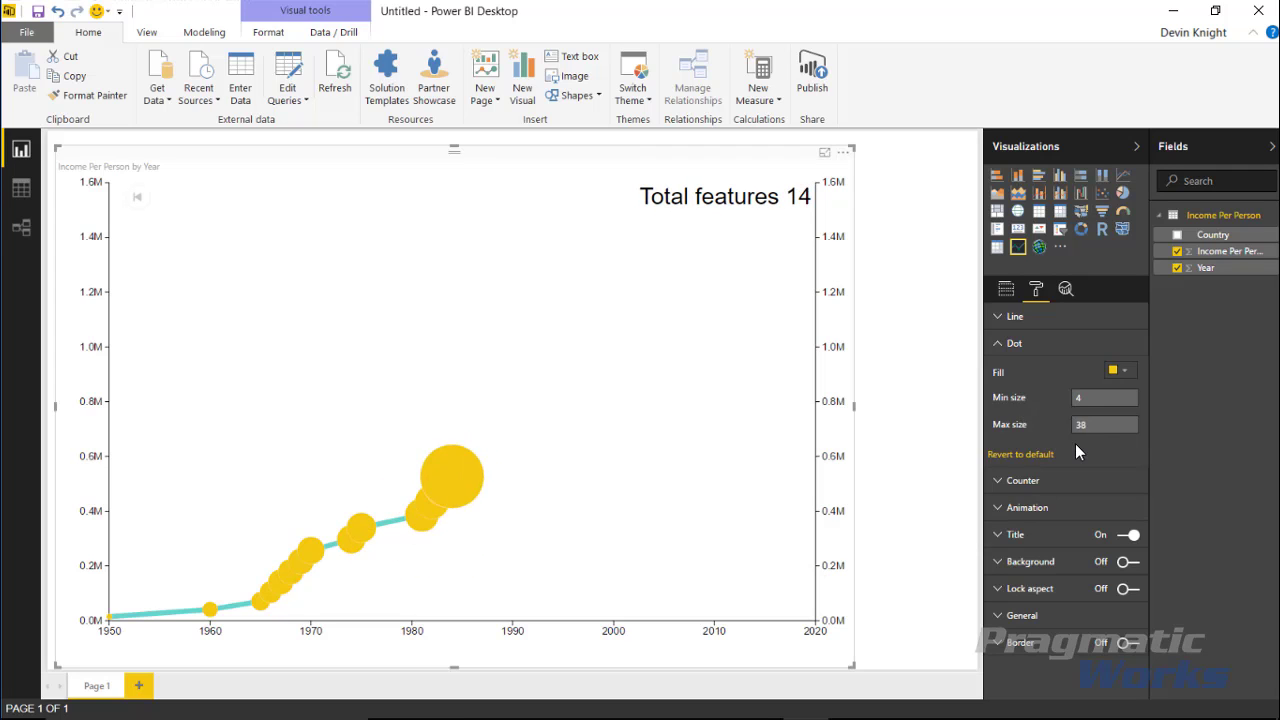
{"action": "left_click", "coordinate": [1000, 343]}
{"action": "left_click", "coordinate": [998, 371]}
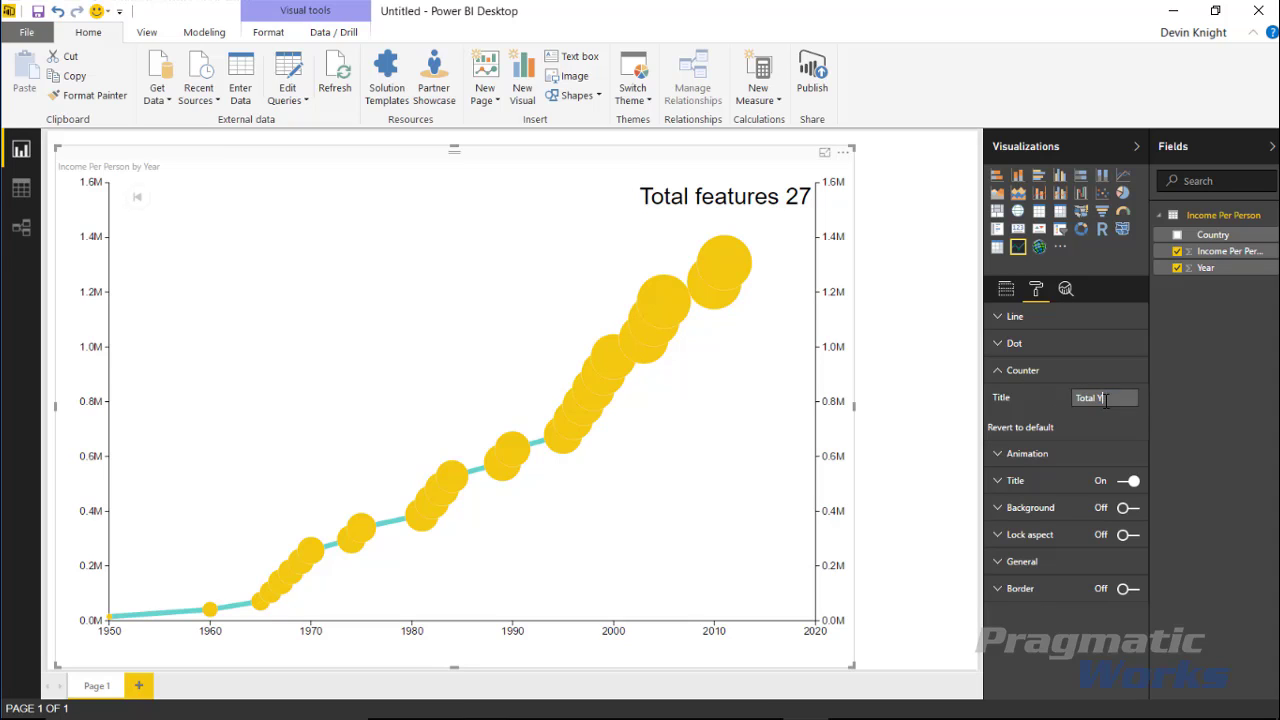
- Change the Counter title to 'Total Year Recorded'
{"action": "type", "text": "Recorded"}
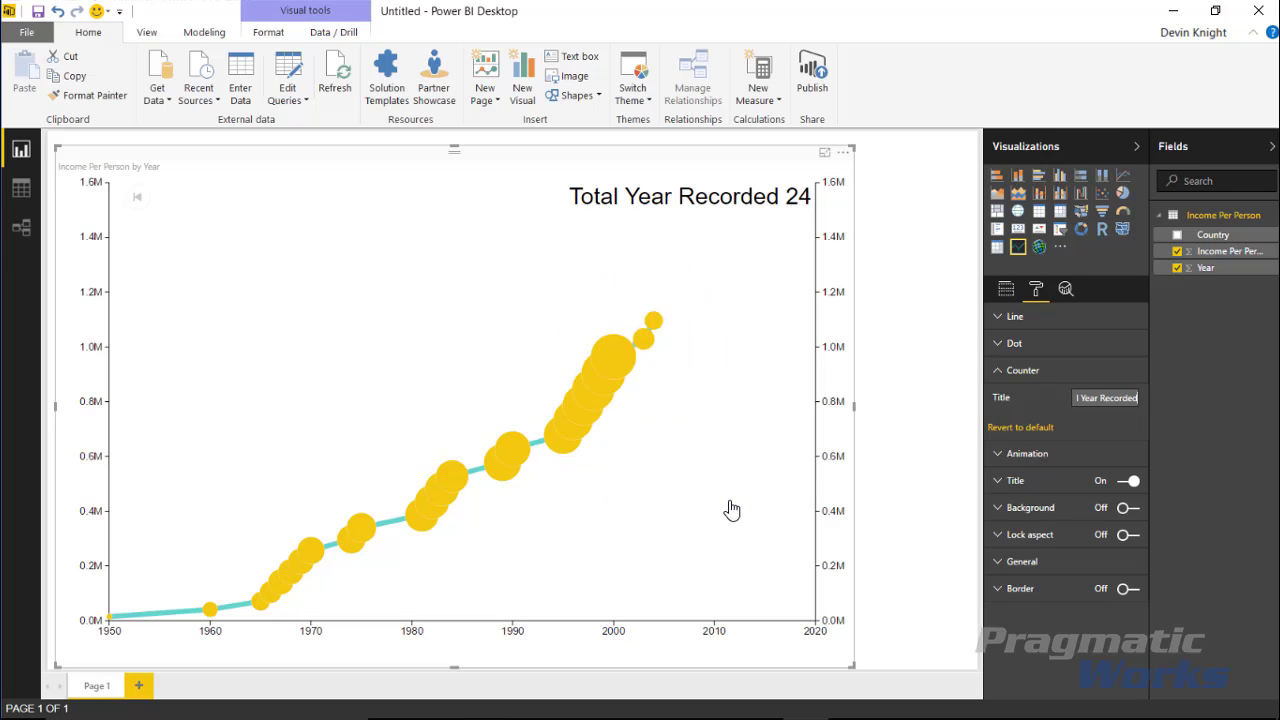
- Turn on Stop on load in the chart's Animation settings so the chart starts empty
{"action": "left_click", "coordinate": [1010, 371]}
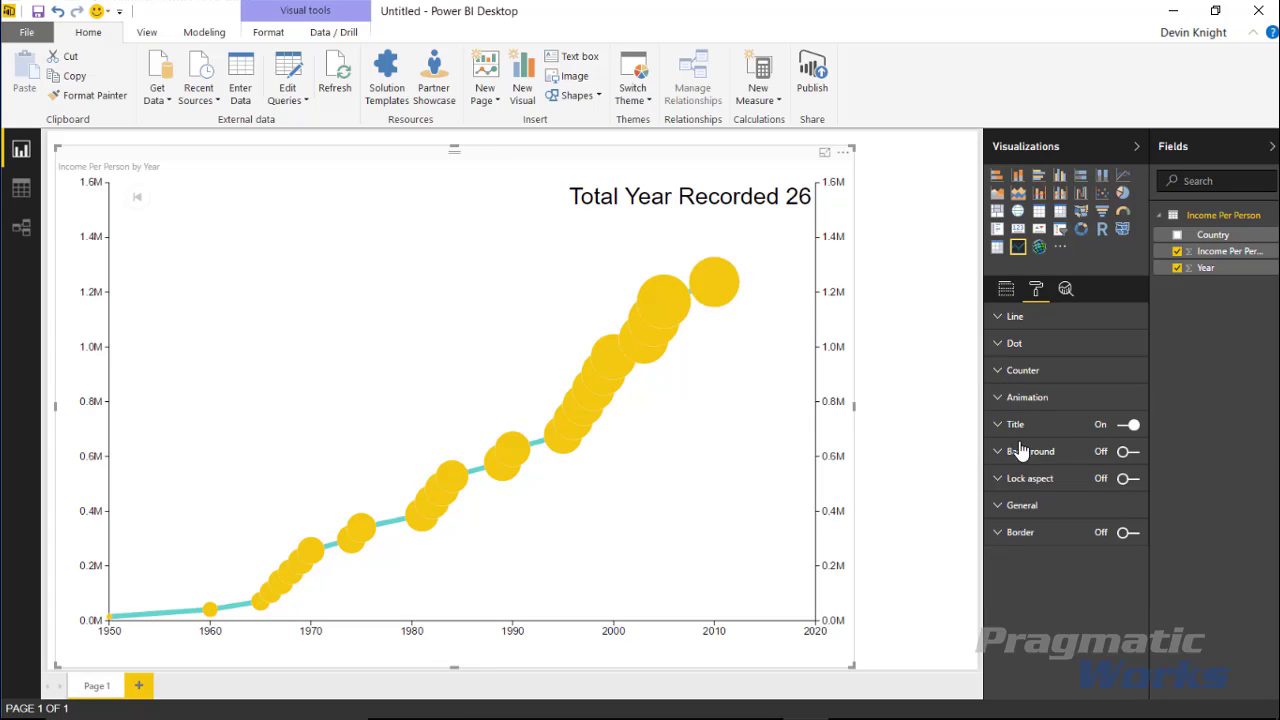
{"action": "left_click", "coordinate": [1003, 398]}
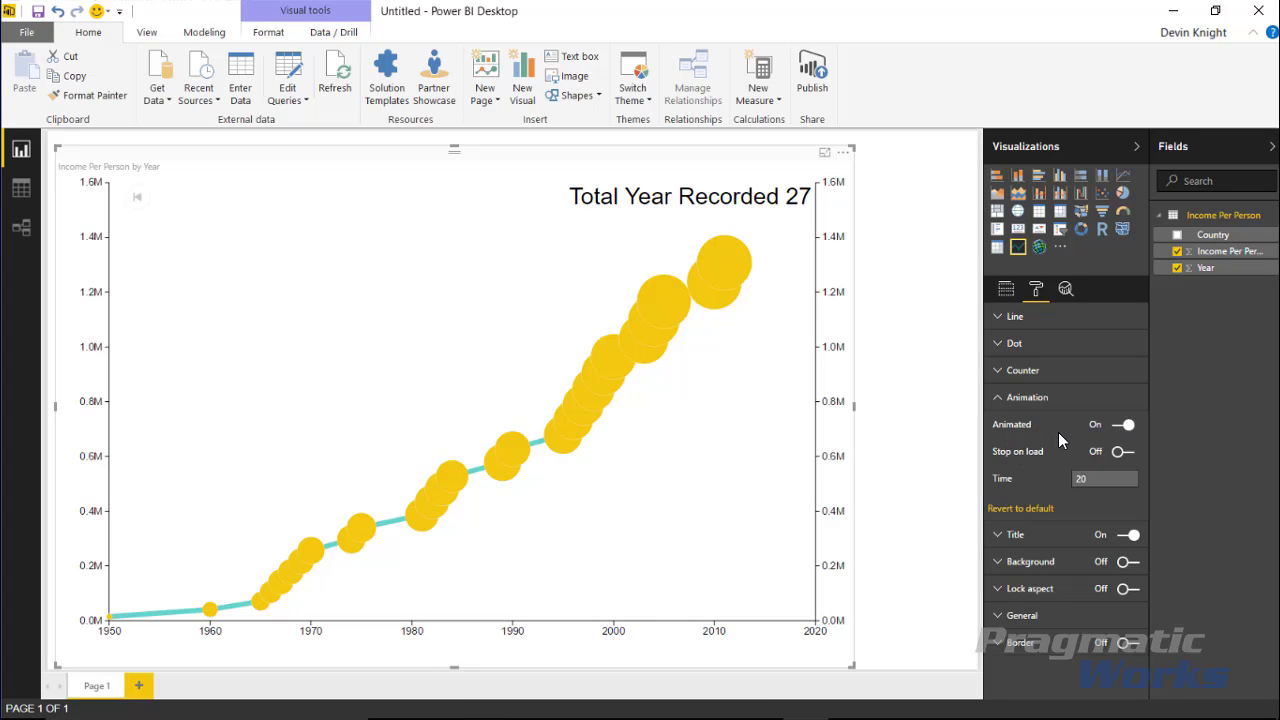
{"action": "left_click", "coordinate": [1126, 425]}
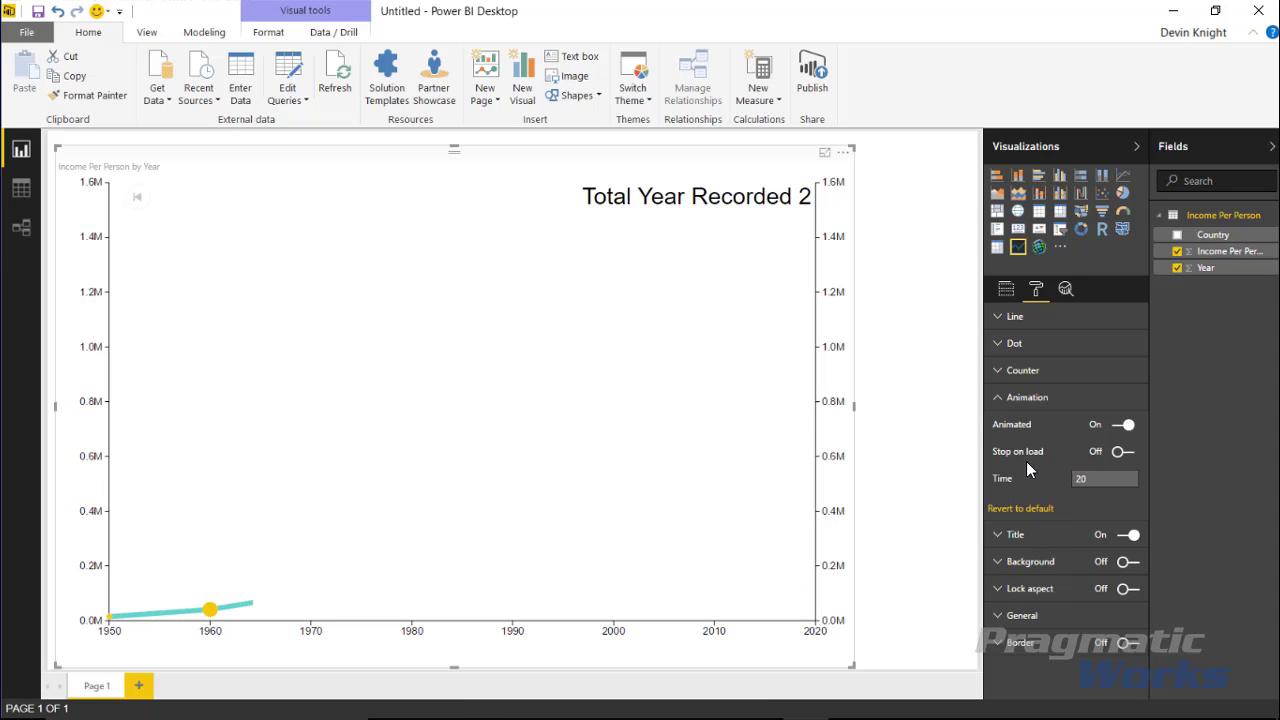
{"action": "left_click", "coordinate": [1124, 451]}
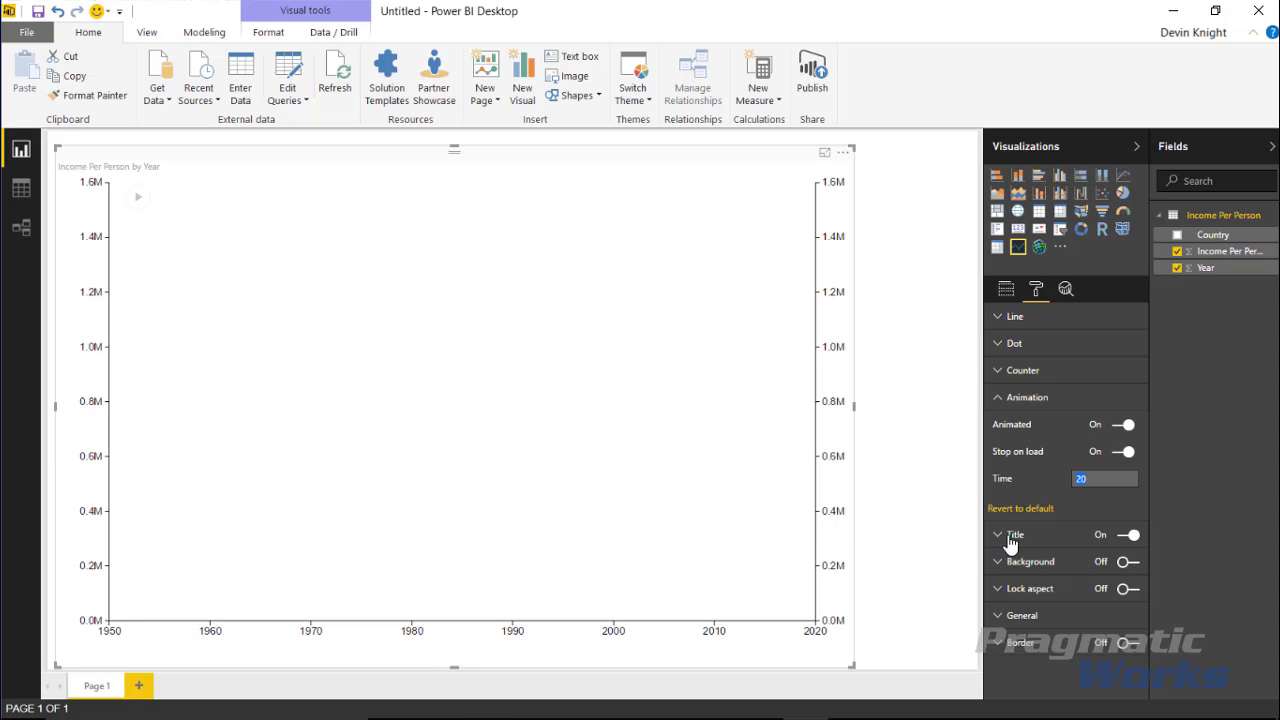
- Set animation Time to 5 and play the chart through all 27 years
{"action": "type", "text": "5"}
{"action": "left_click", "coordinate": [139, 199]}
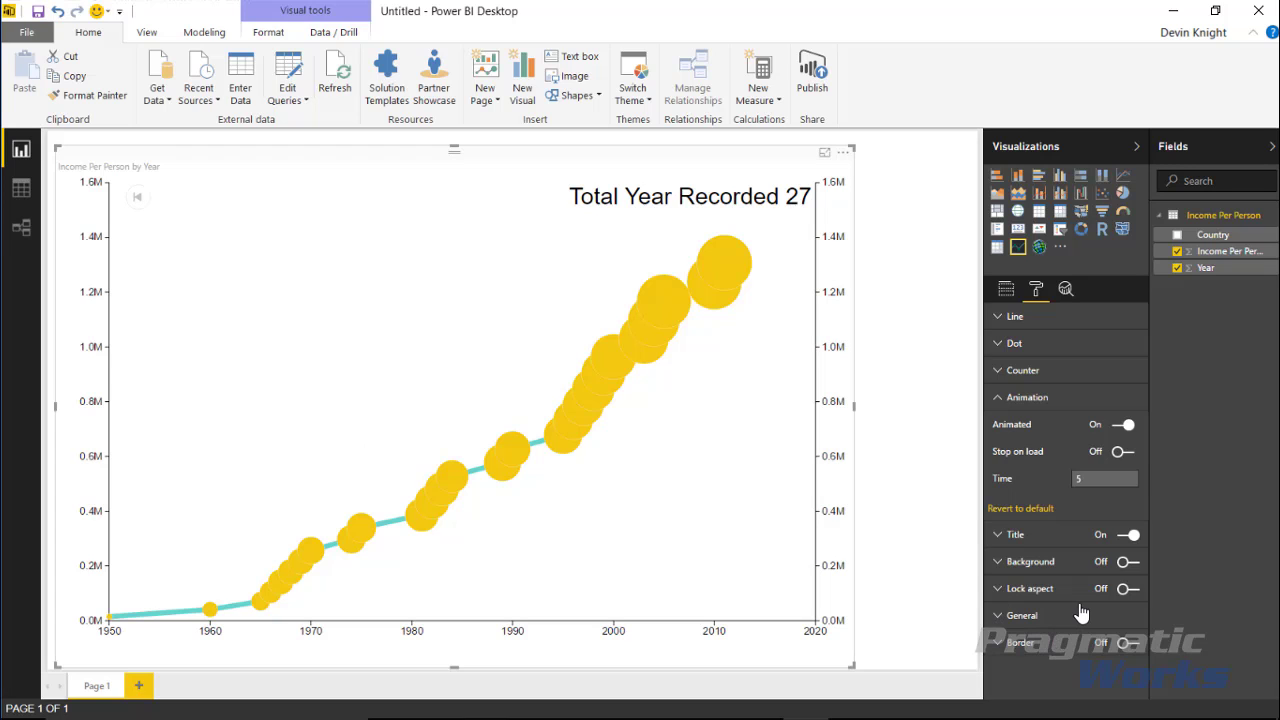
{"action": "left_click", "coordinate": [997, 618]}
{"action": "scroll", "coordinate": [1030, 615], "scroll_direction": "down", "scroll_amount": 1}
{"action": "left_click", "coordinate": [998, 549]}
{"action": "left_click", "coordinate": [1000, 398]}
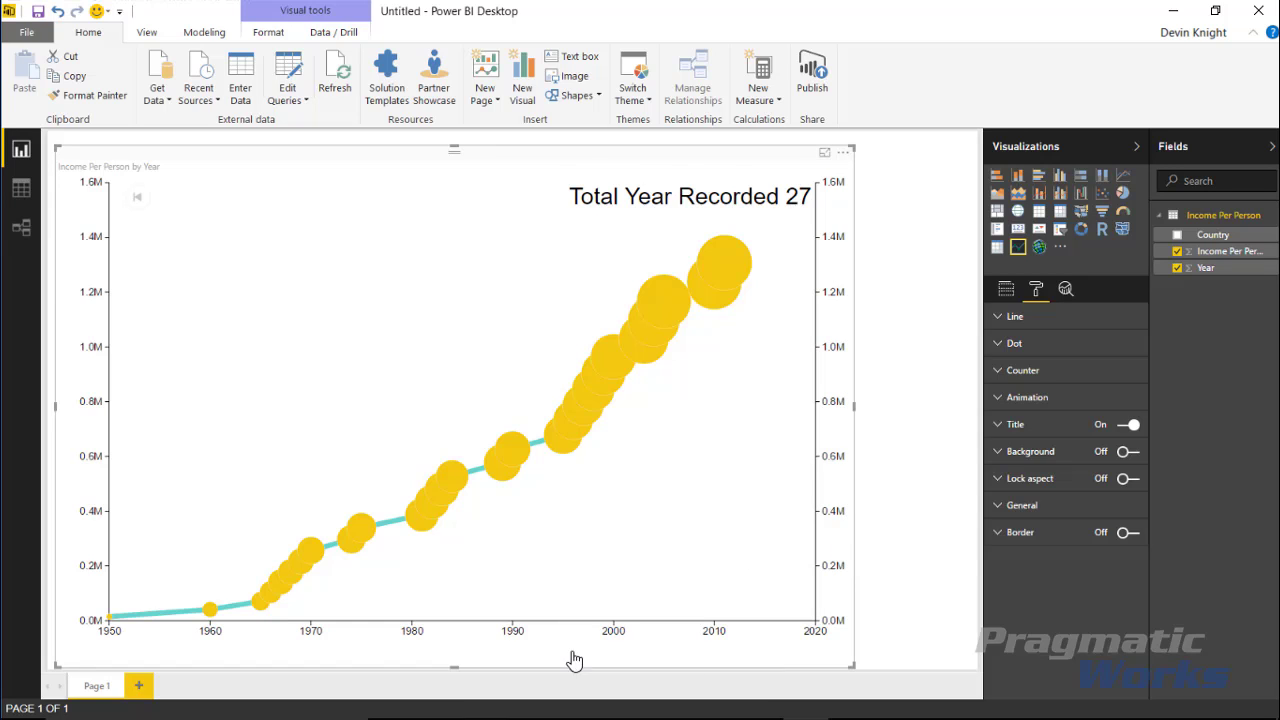
{"action": "left_click", "coordinate": [1010, 318]}
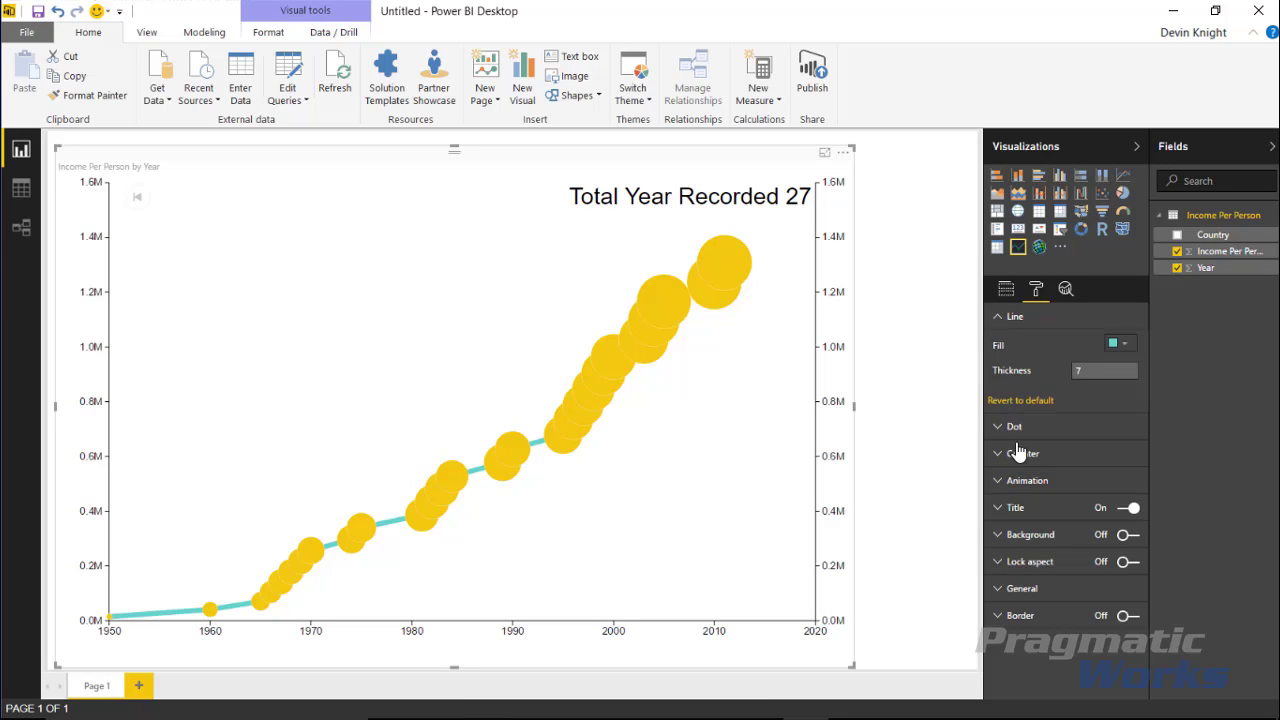
{"action": "left_click", "coordinate": [1006, 317]}
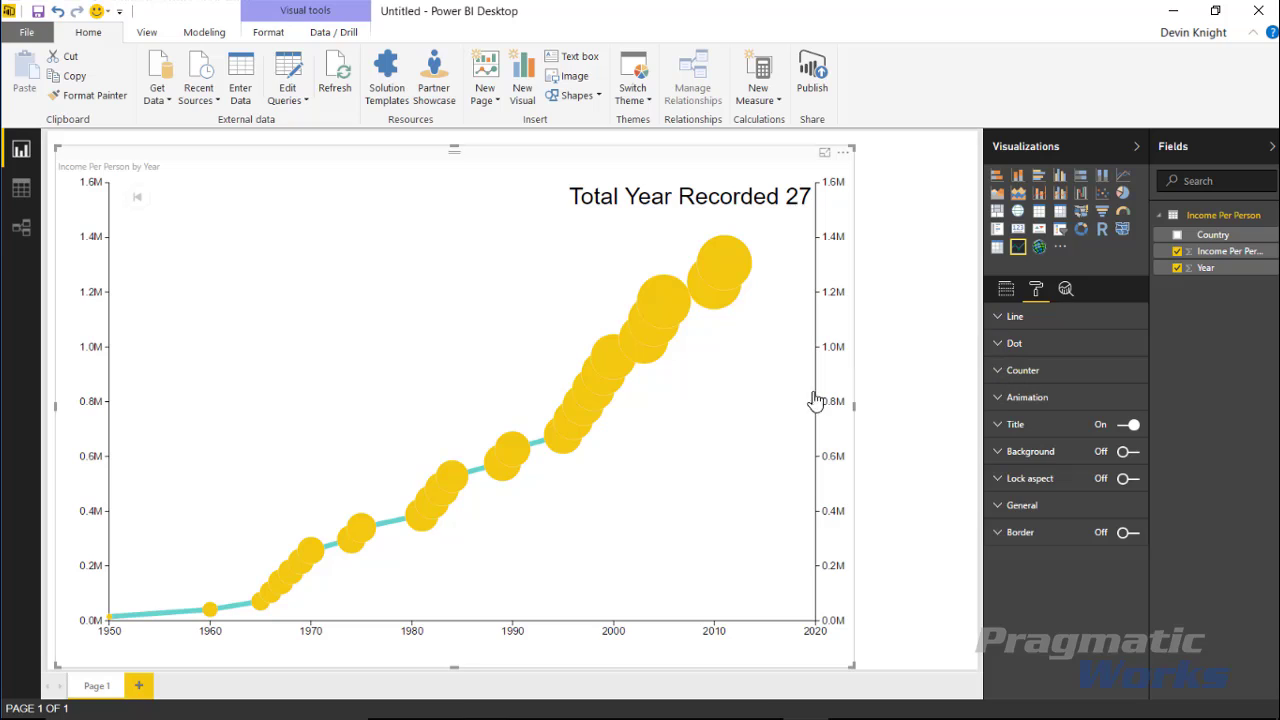